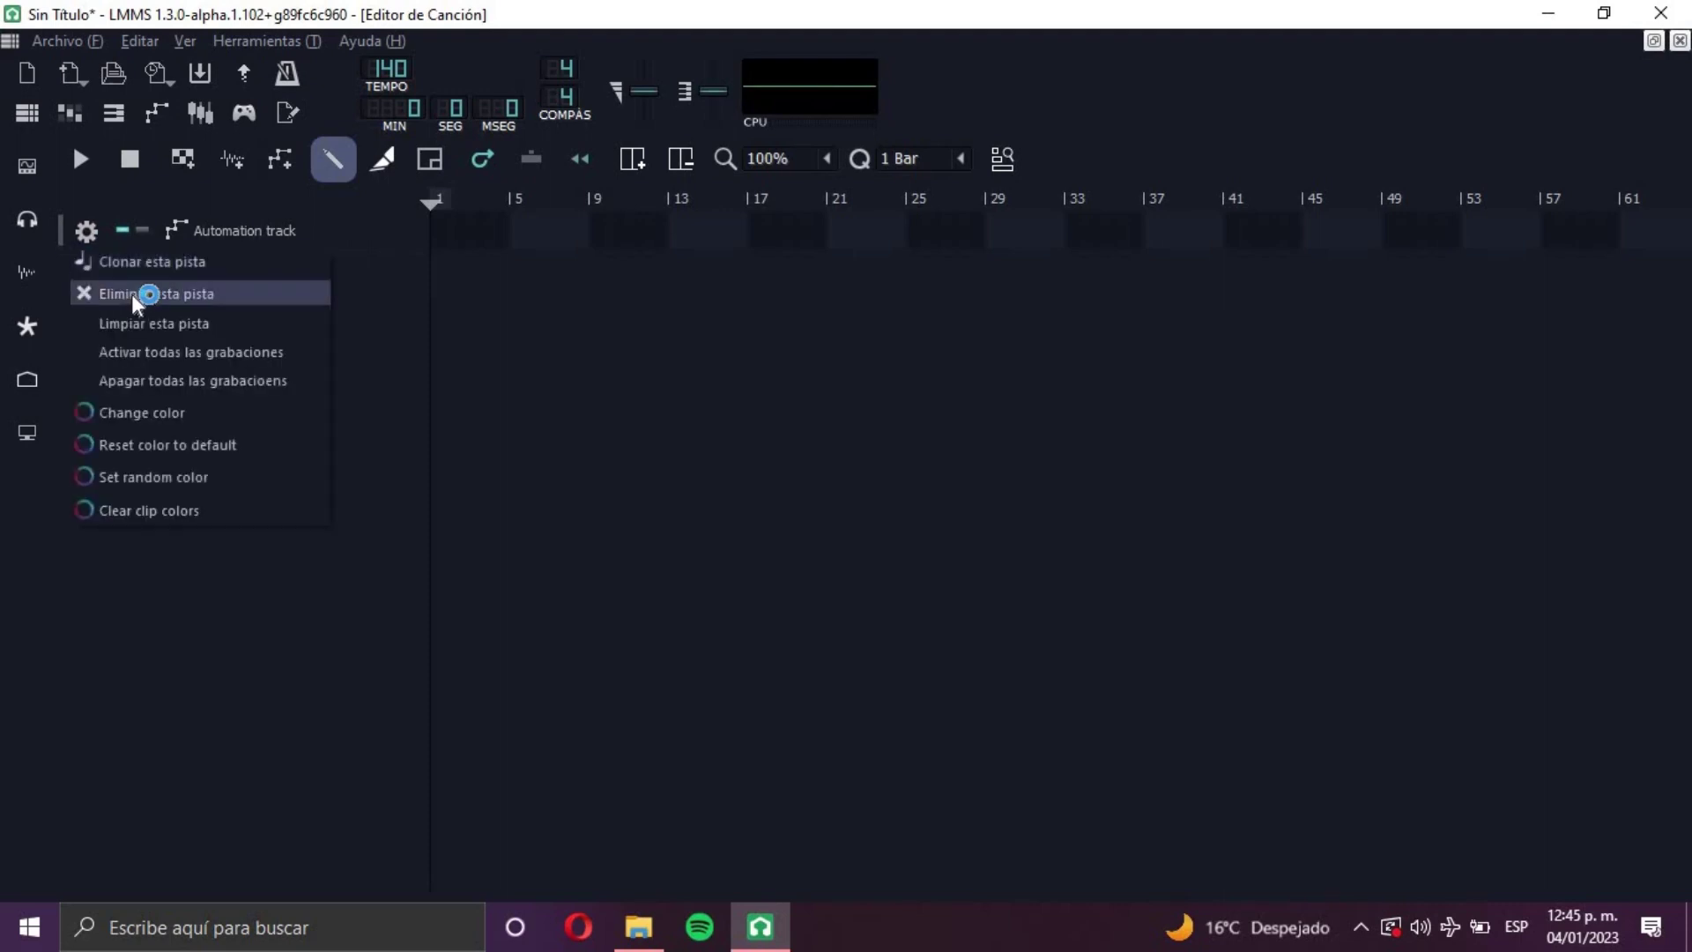
- Delete the empty Automation track and reposition the Song Editor window
{"action": "left_click", "coordinate": [1654, 40]}
{"action": "right_click", "coordinate": [738, 159]}
{"action": "left_click", "coordinate": [778, 205]}
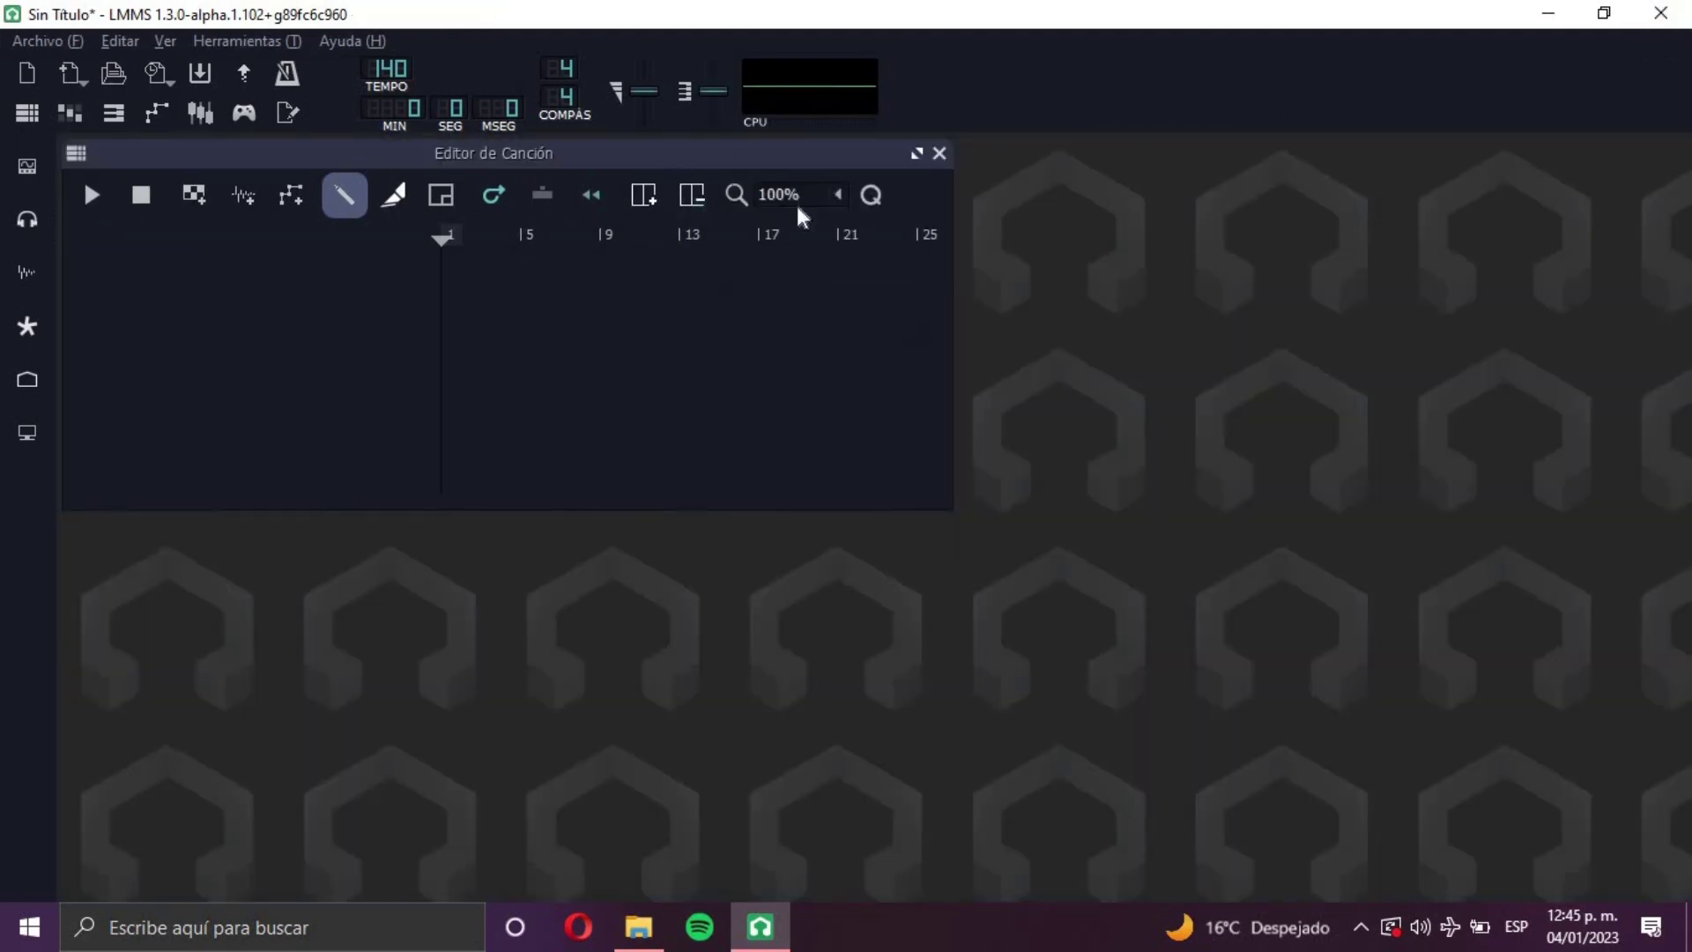
{"action": "left_click_drag", "start_coordinate": [580, 206], "coordinate": [1005, 117]}
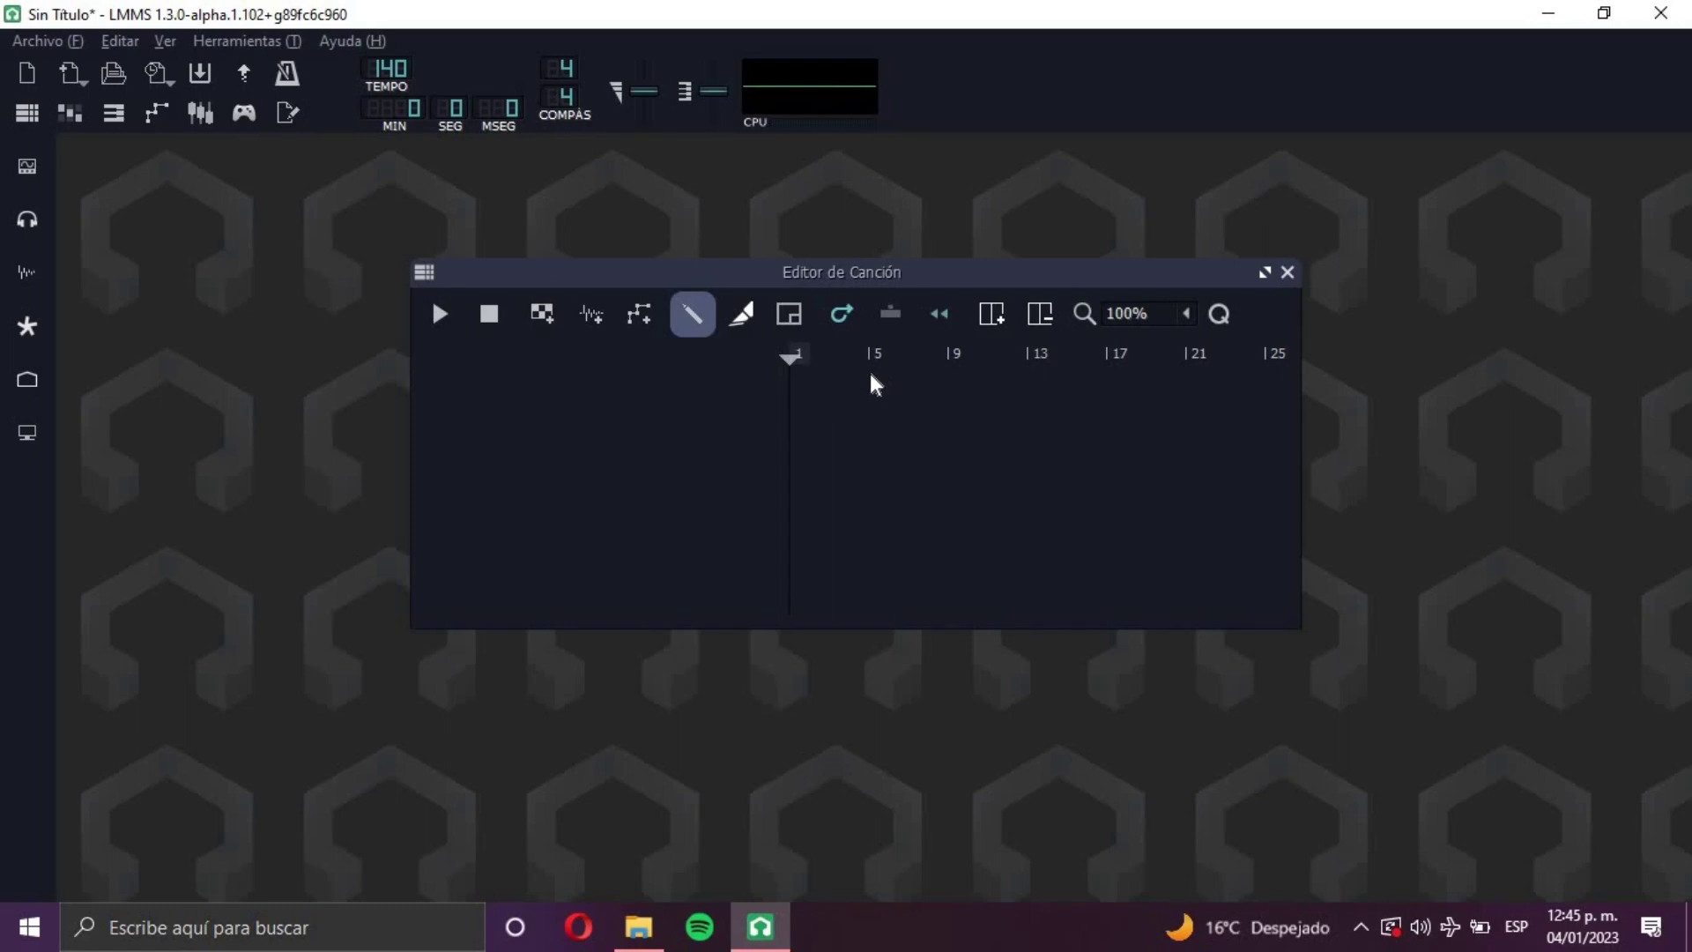
- Open the Mixer, pin it on top and move it right, then close it and re-maximize the Song Editor
{"action": "left_click", "coordinate": [199, 113]}
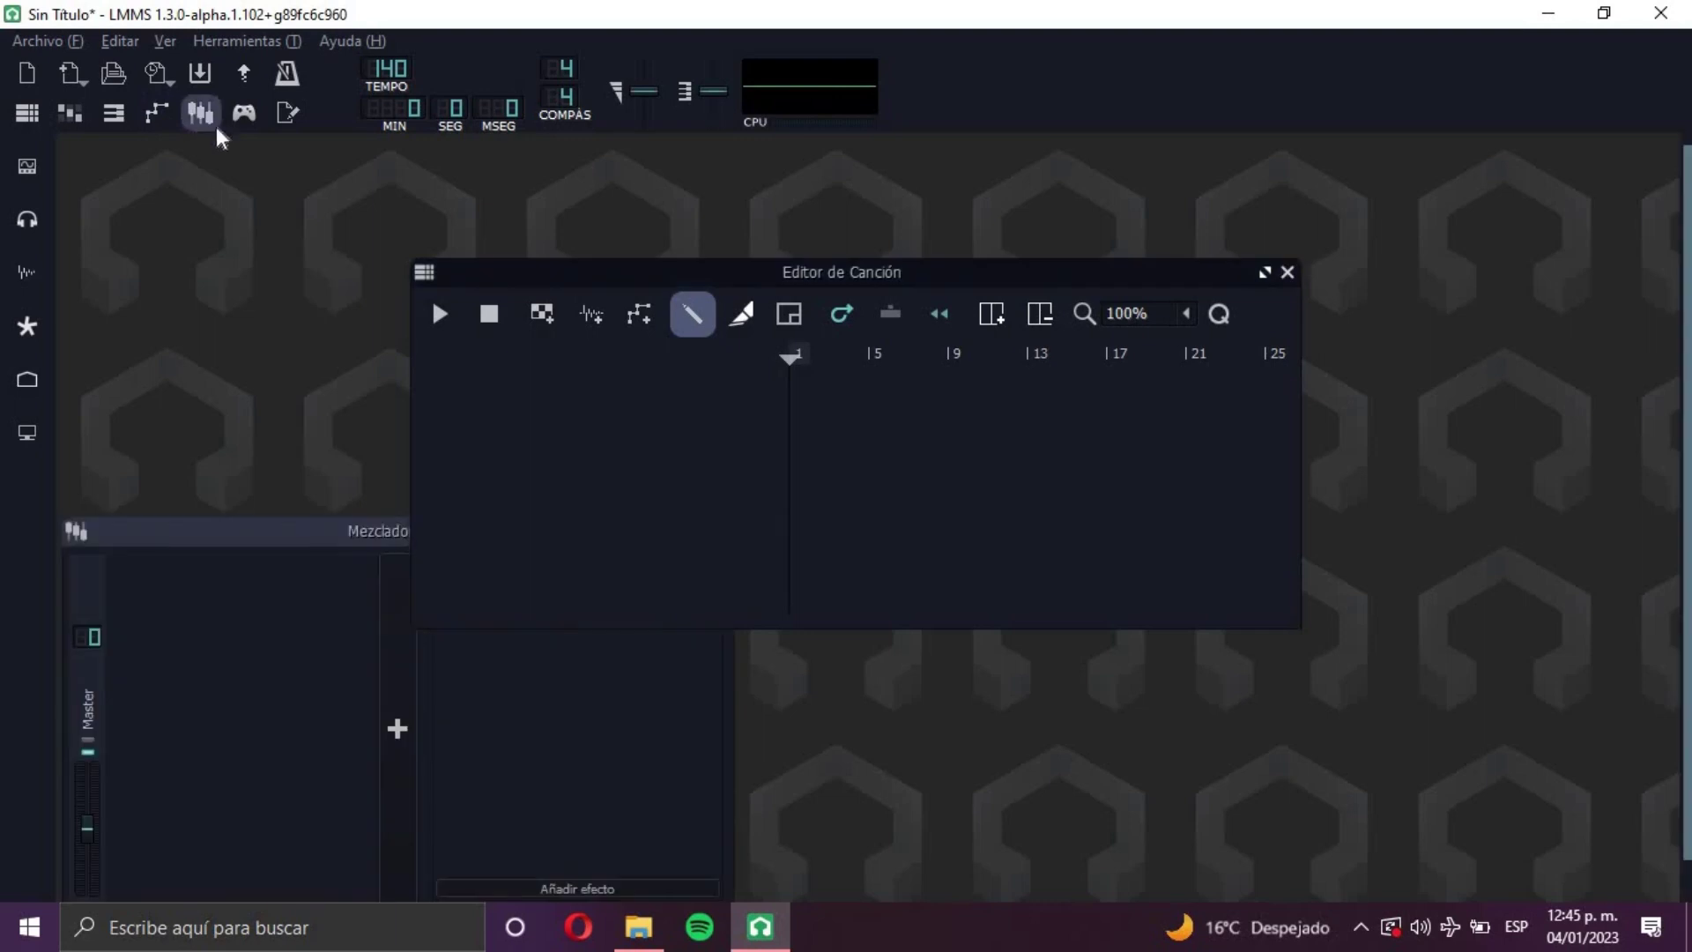
{"action": "right_click", "coordinate": [370, 538]}
{"action": "left_click", "coordinate": [415, 599]}
{"action": "left_click_drag", "start_coordinate": [405, 539], "coordinate": [670, 511]}
{"action": "left_click", "coordinate": [917, 515]}
{"action": "left_click", "coordinate": [1266, 272]}
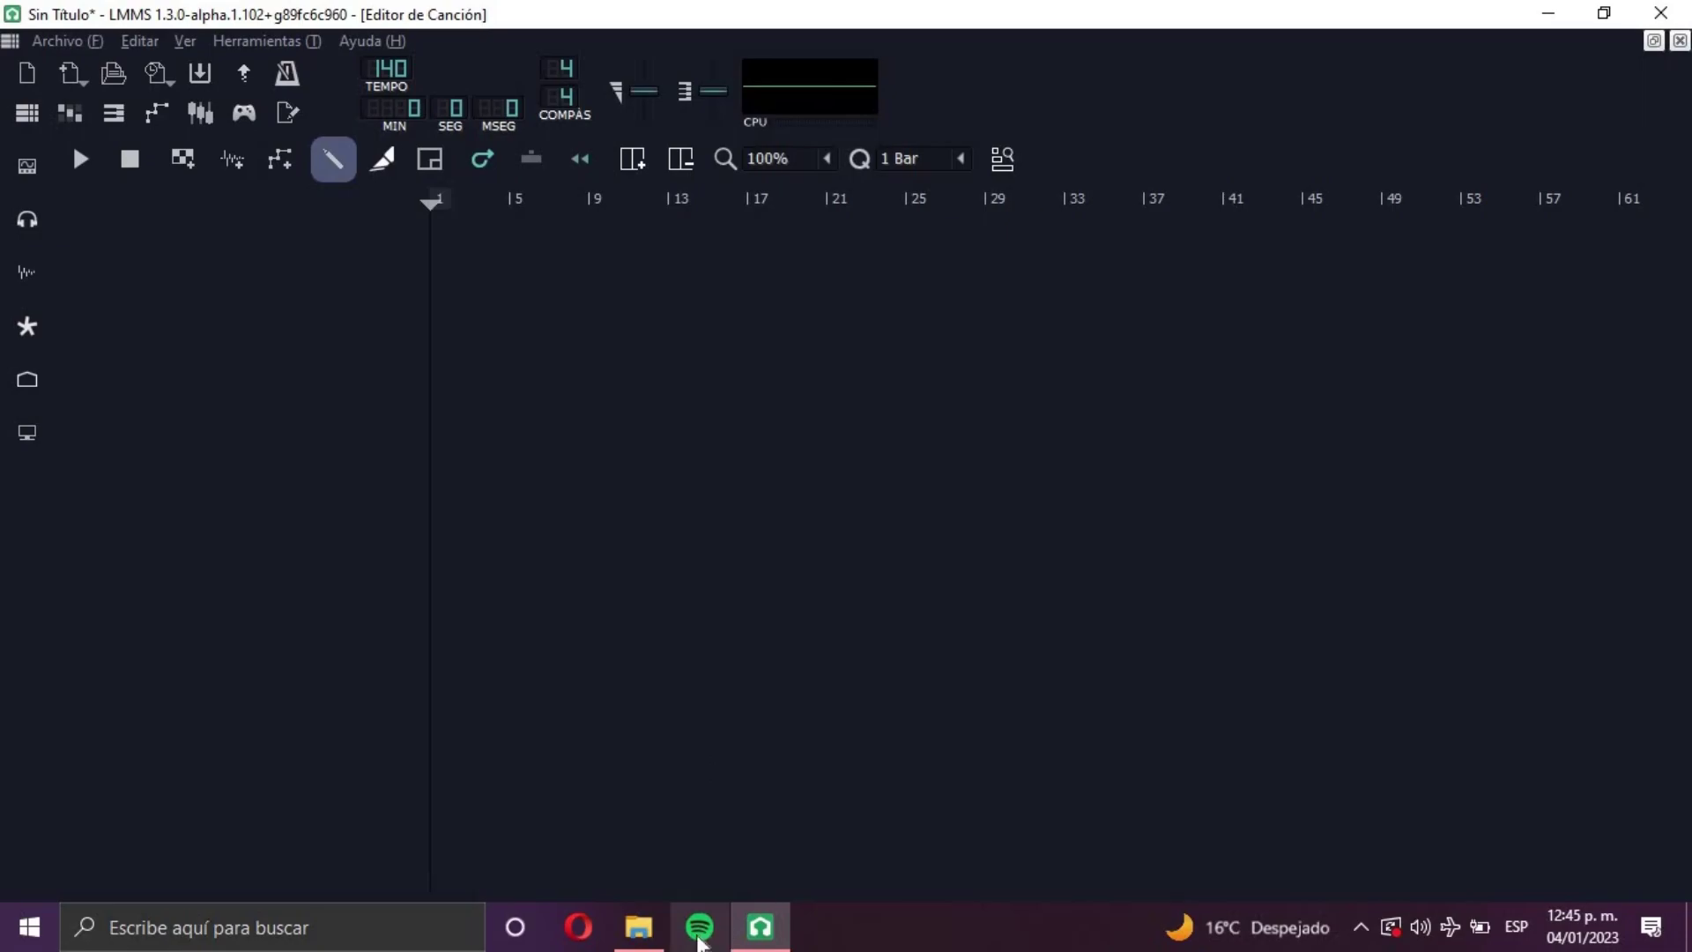
{"action": "left_click", "coordinate": [663, 932]}
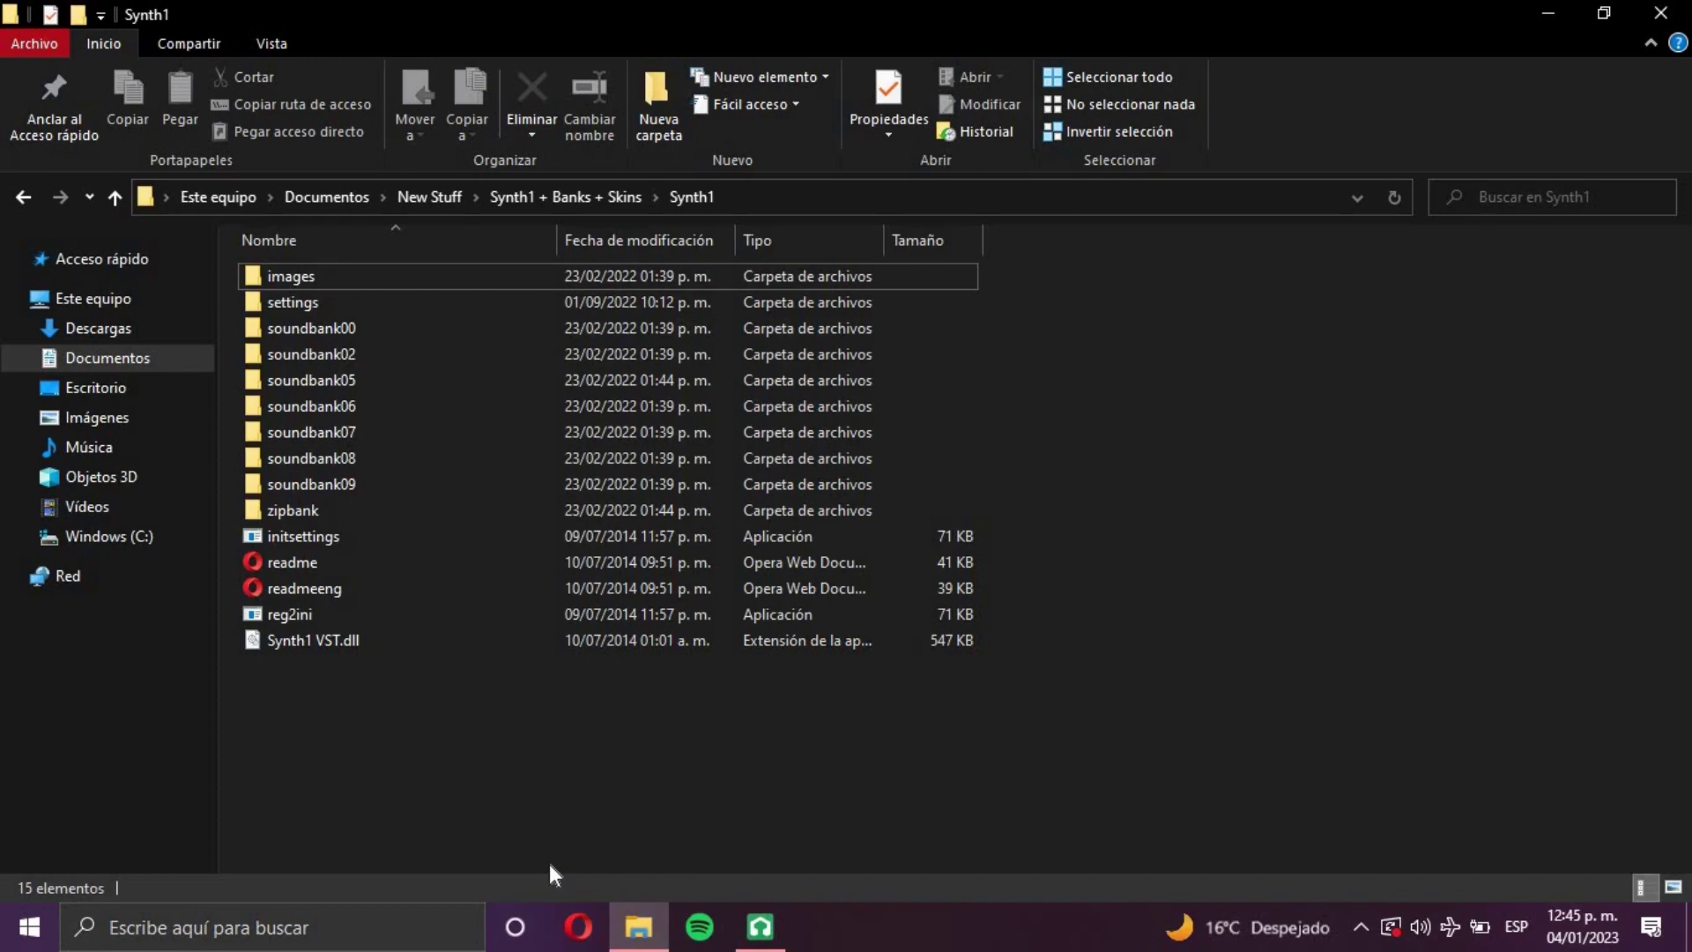
{"action": "left_click", "coordinate": [254, 645]}
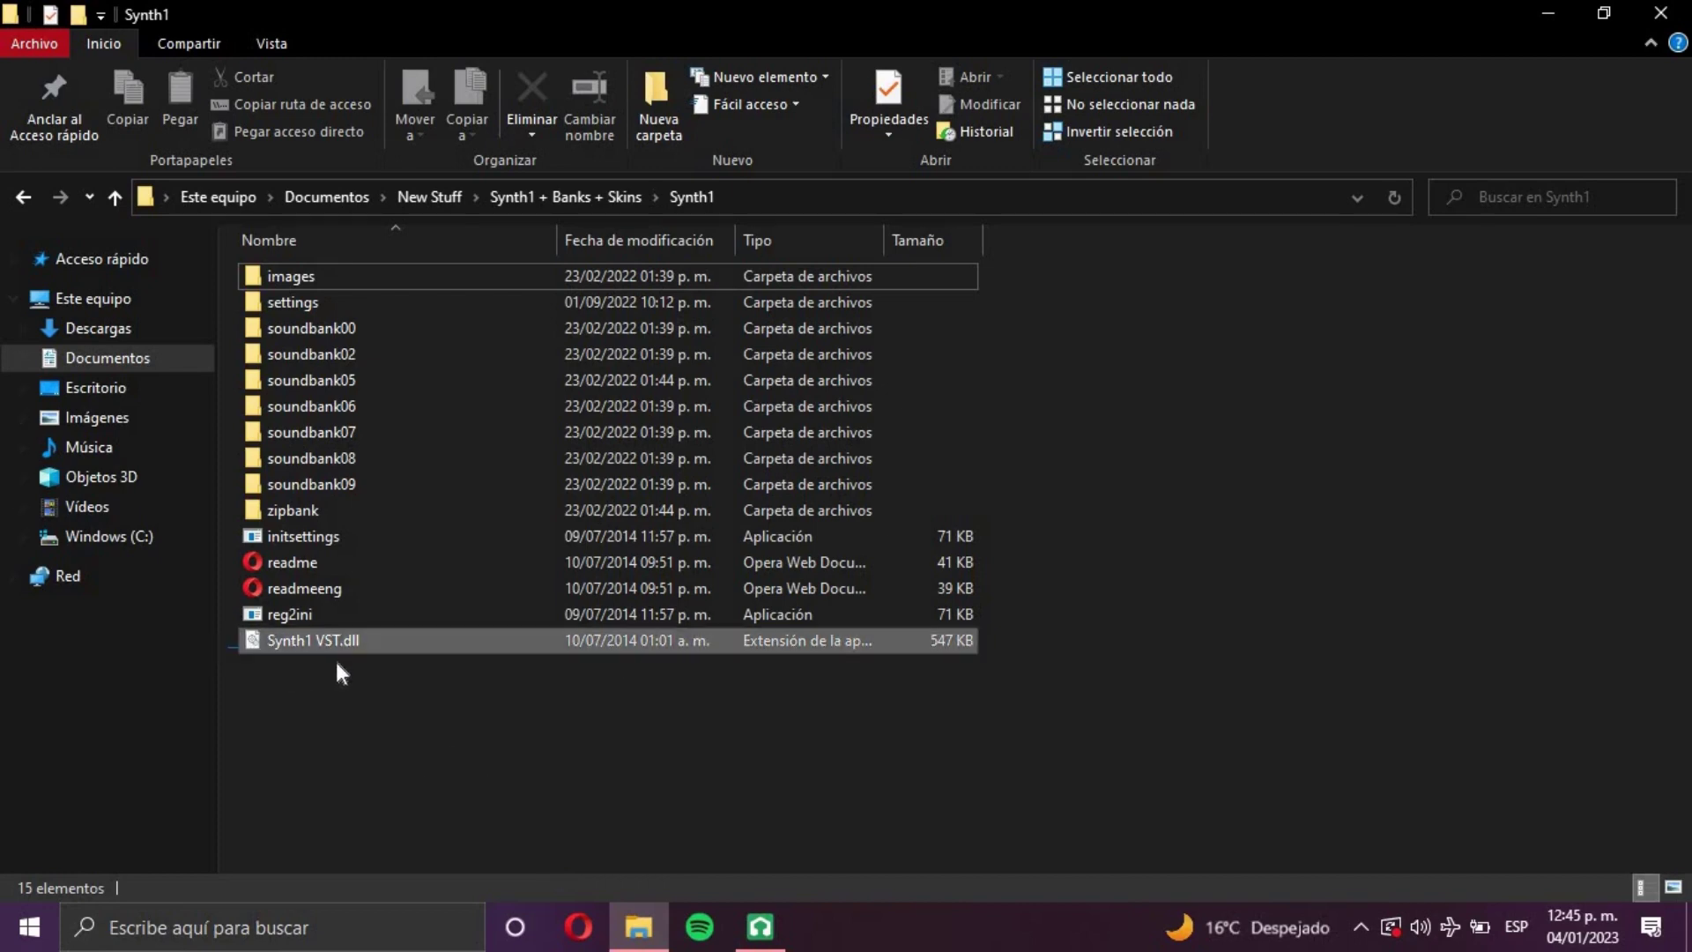
{"action": "left_click", "coordinate": [374, 663]}
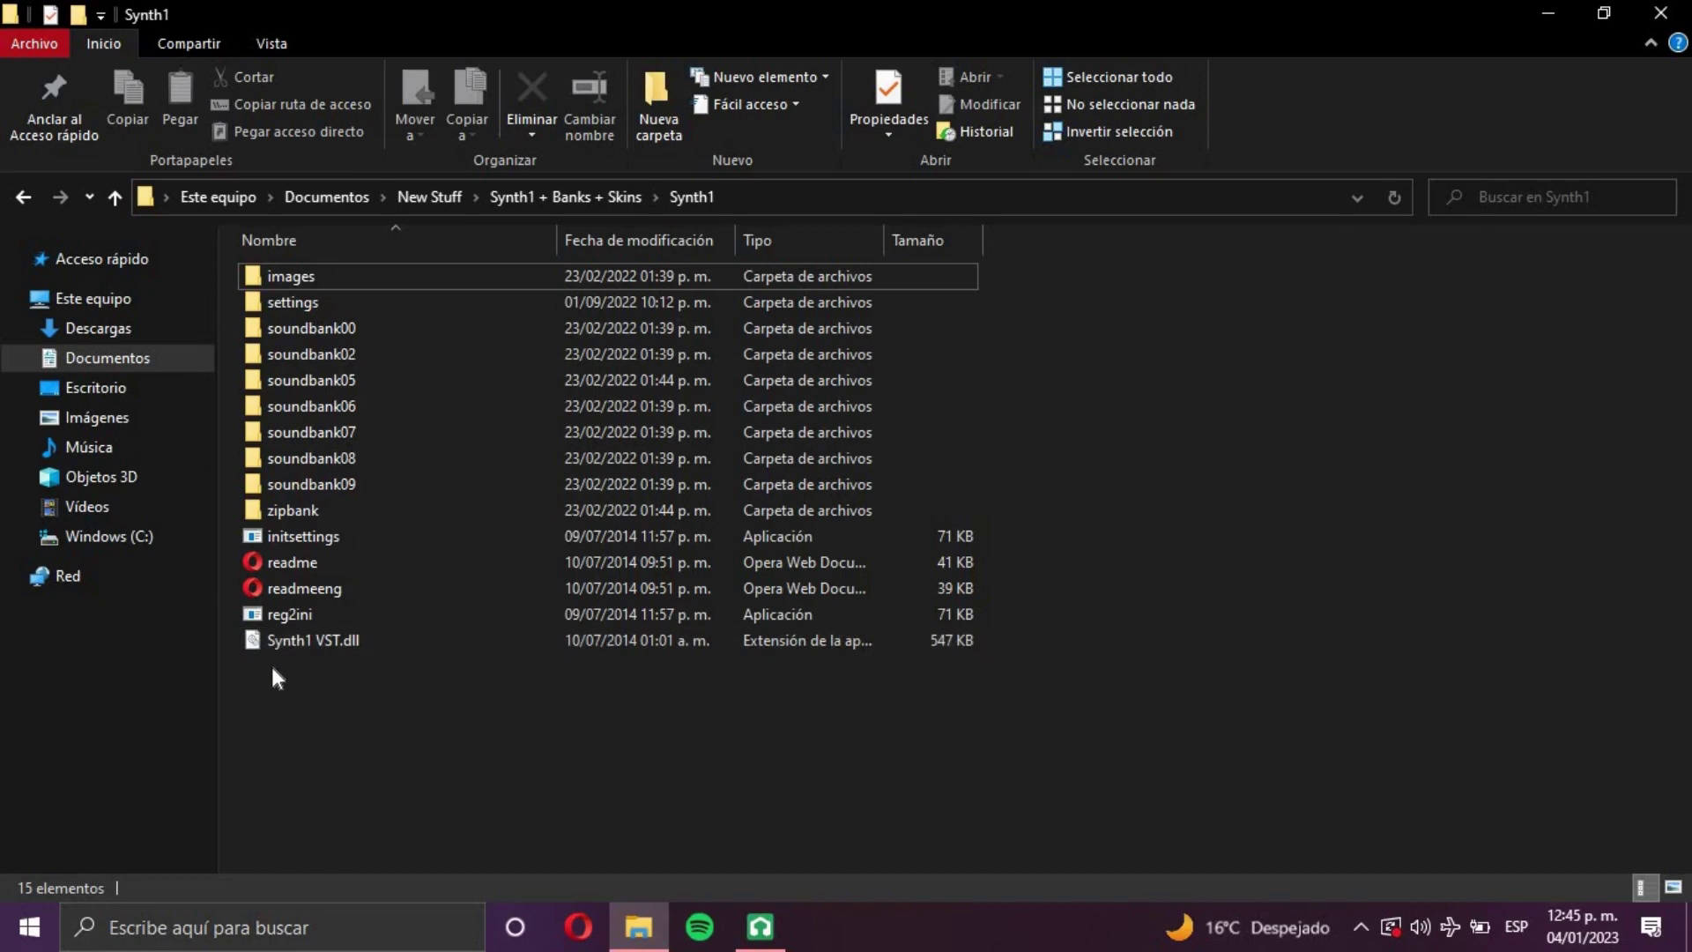
{"action": "left_click", "coordinate": [410, 645]}
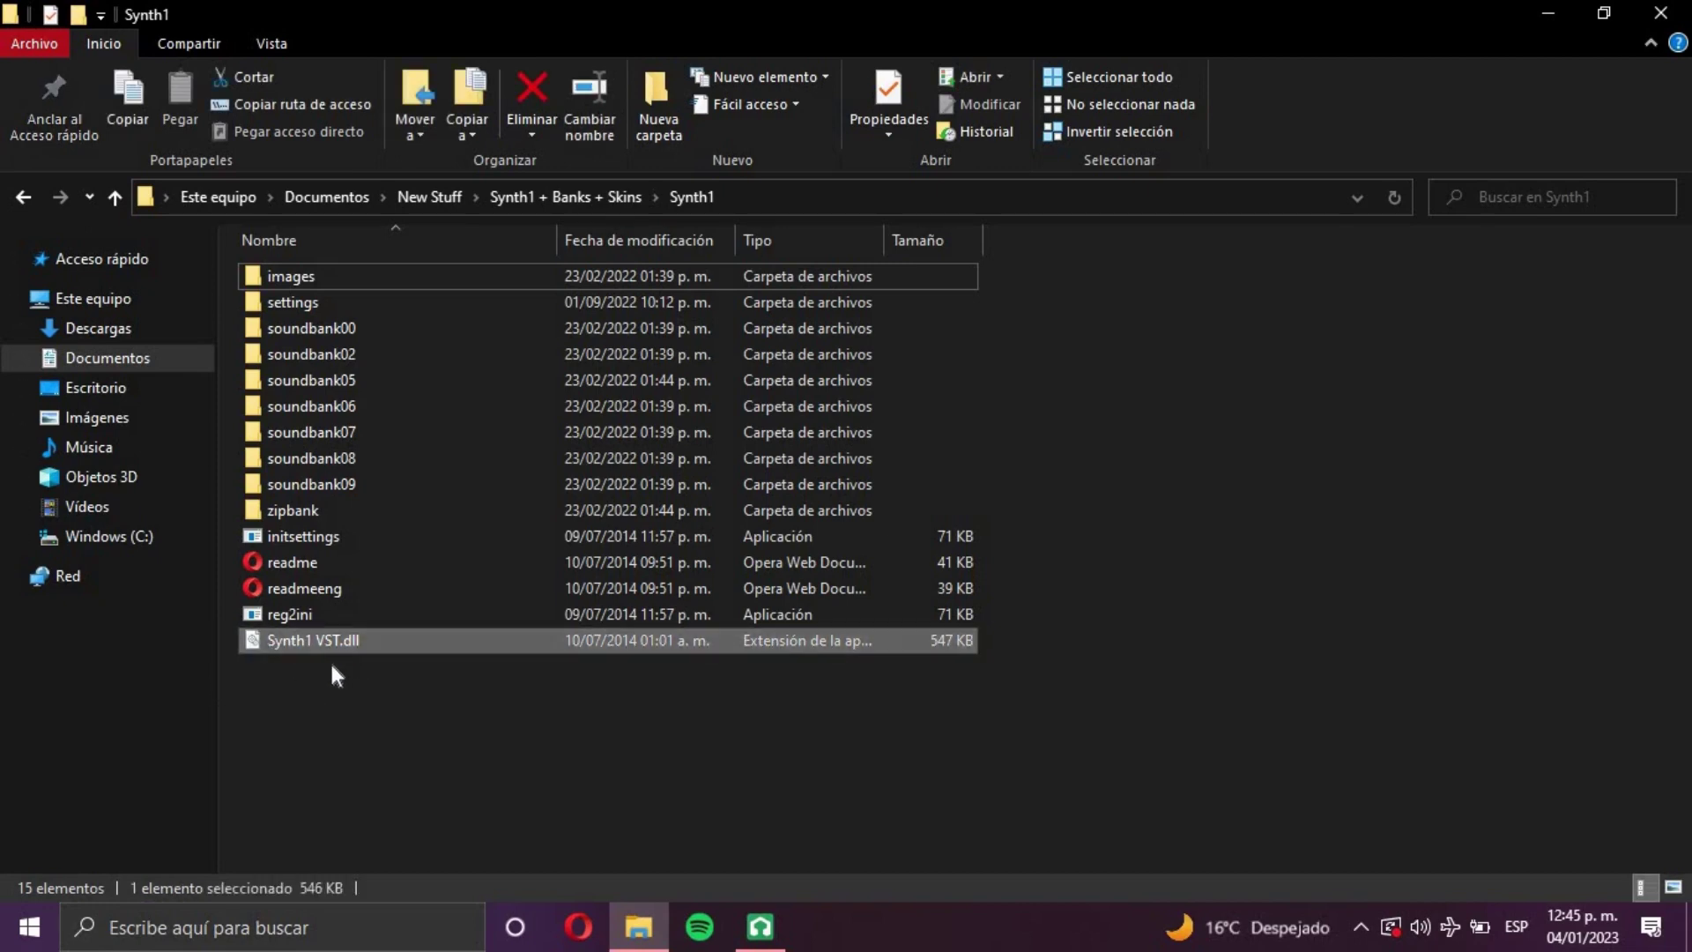
{"action": "left_click", "coordinate": [329, 659]}
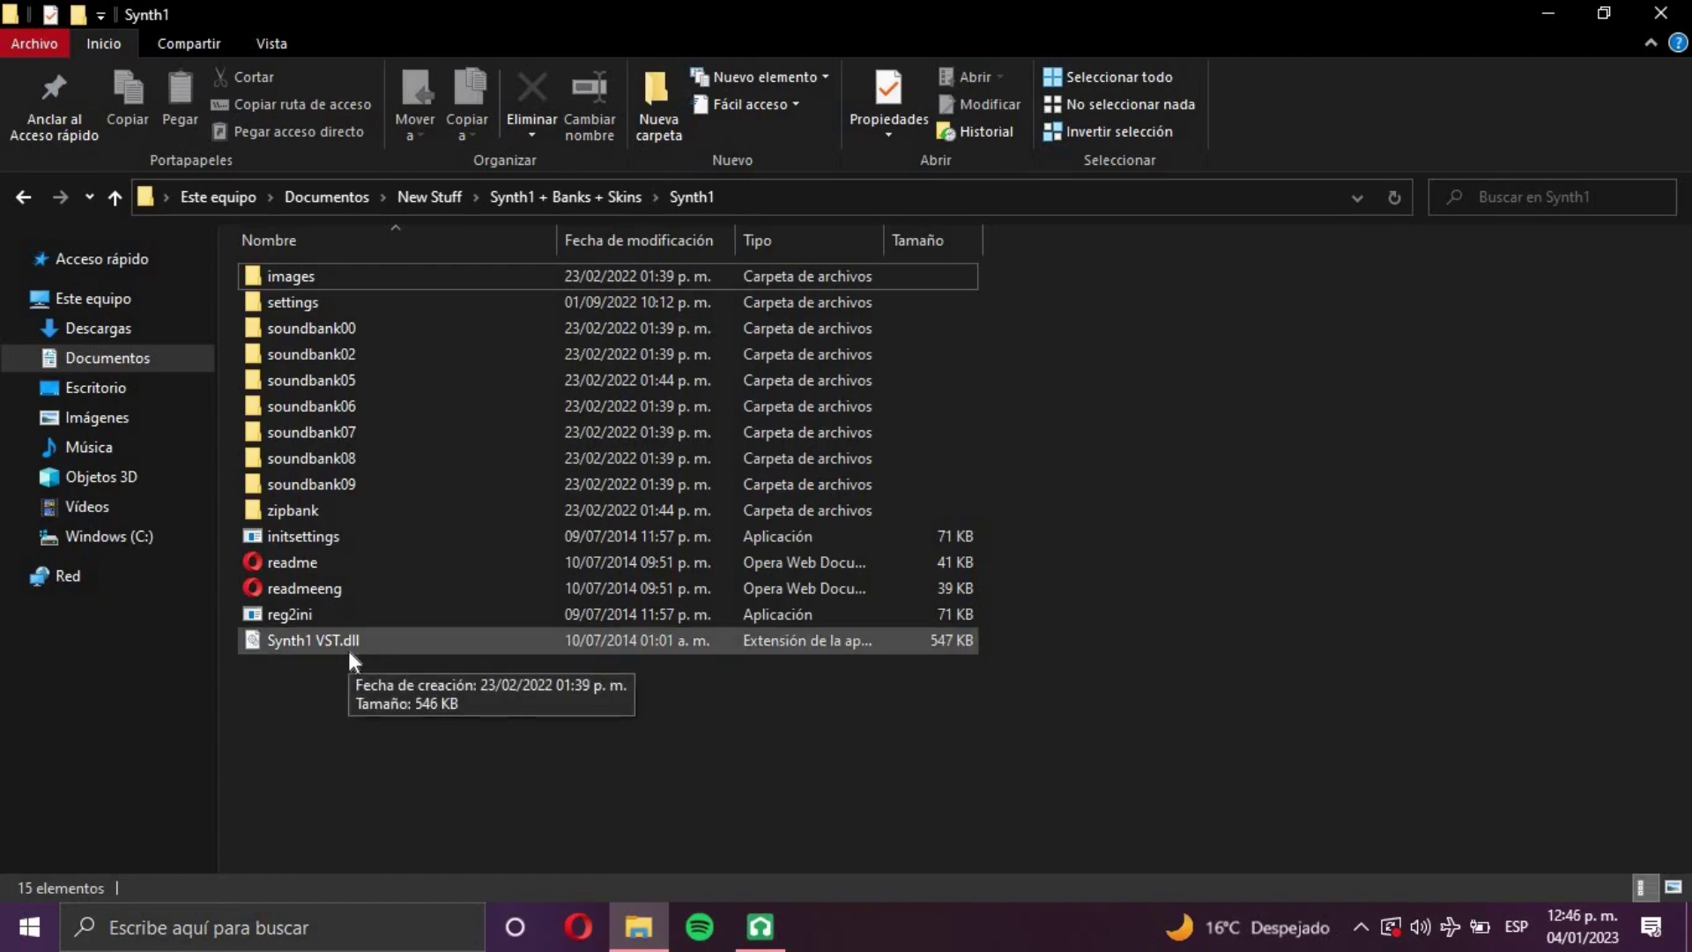
{"action": "left_click", "coordinate": [760, 927]}
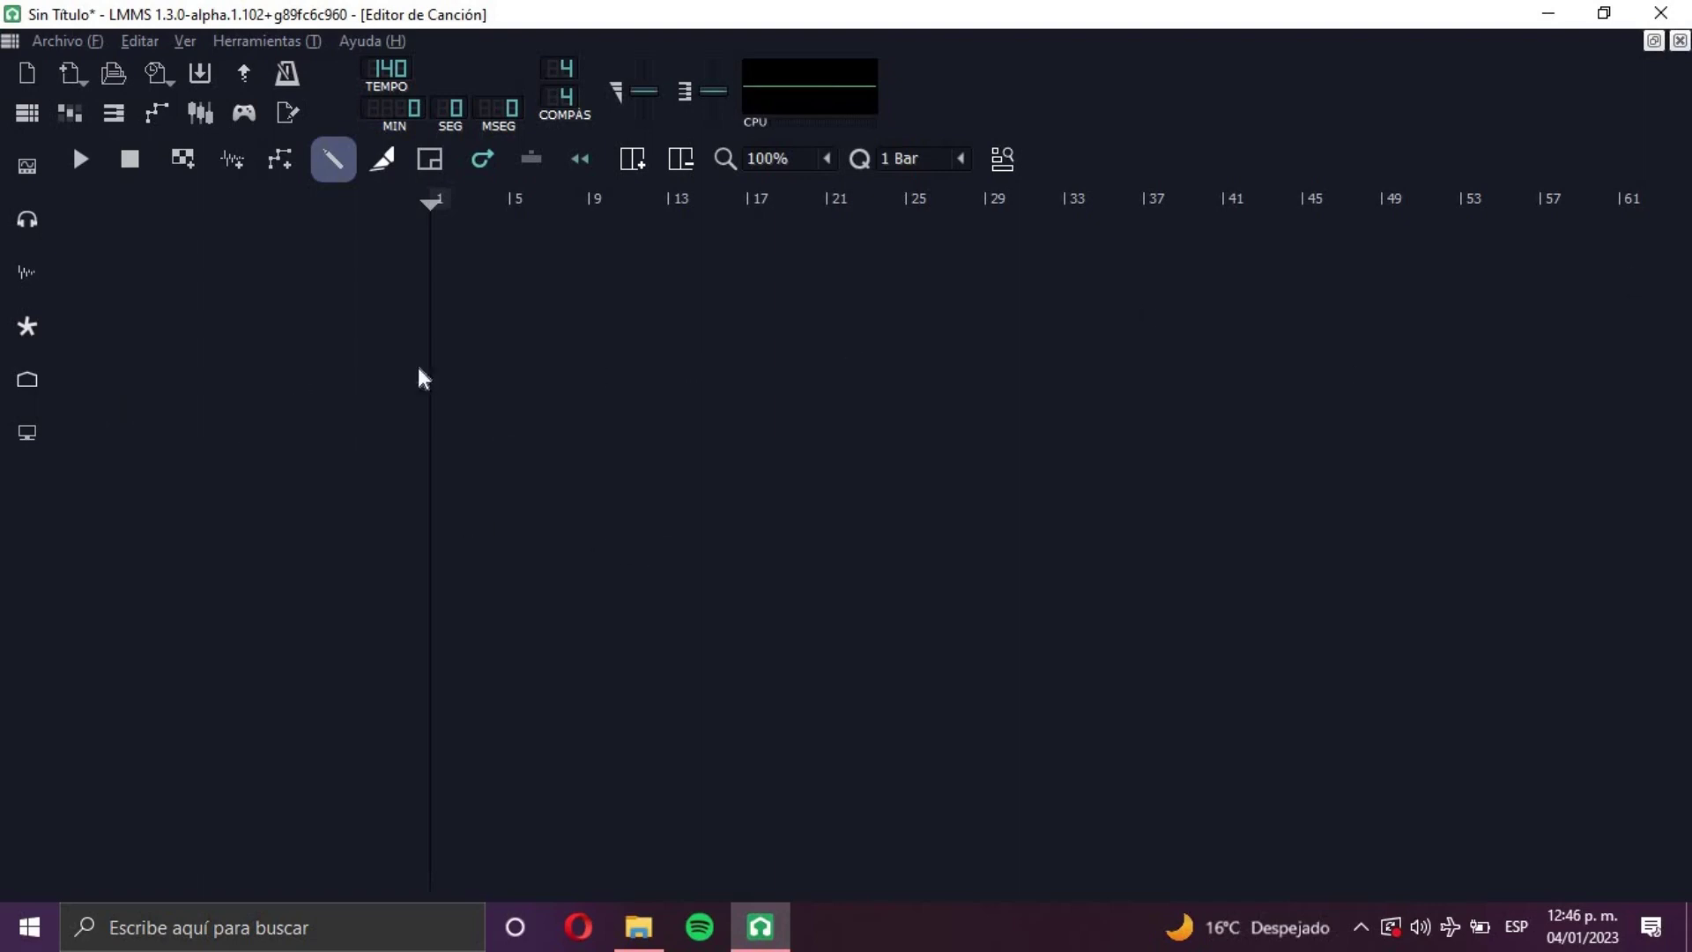
- Open the home-folder file browser and expand the Documents folder
{"action": "left_click", "coordinate": [34, 386]}
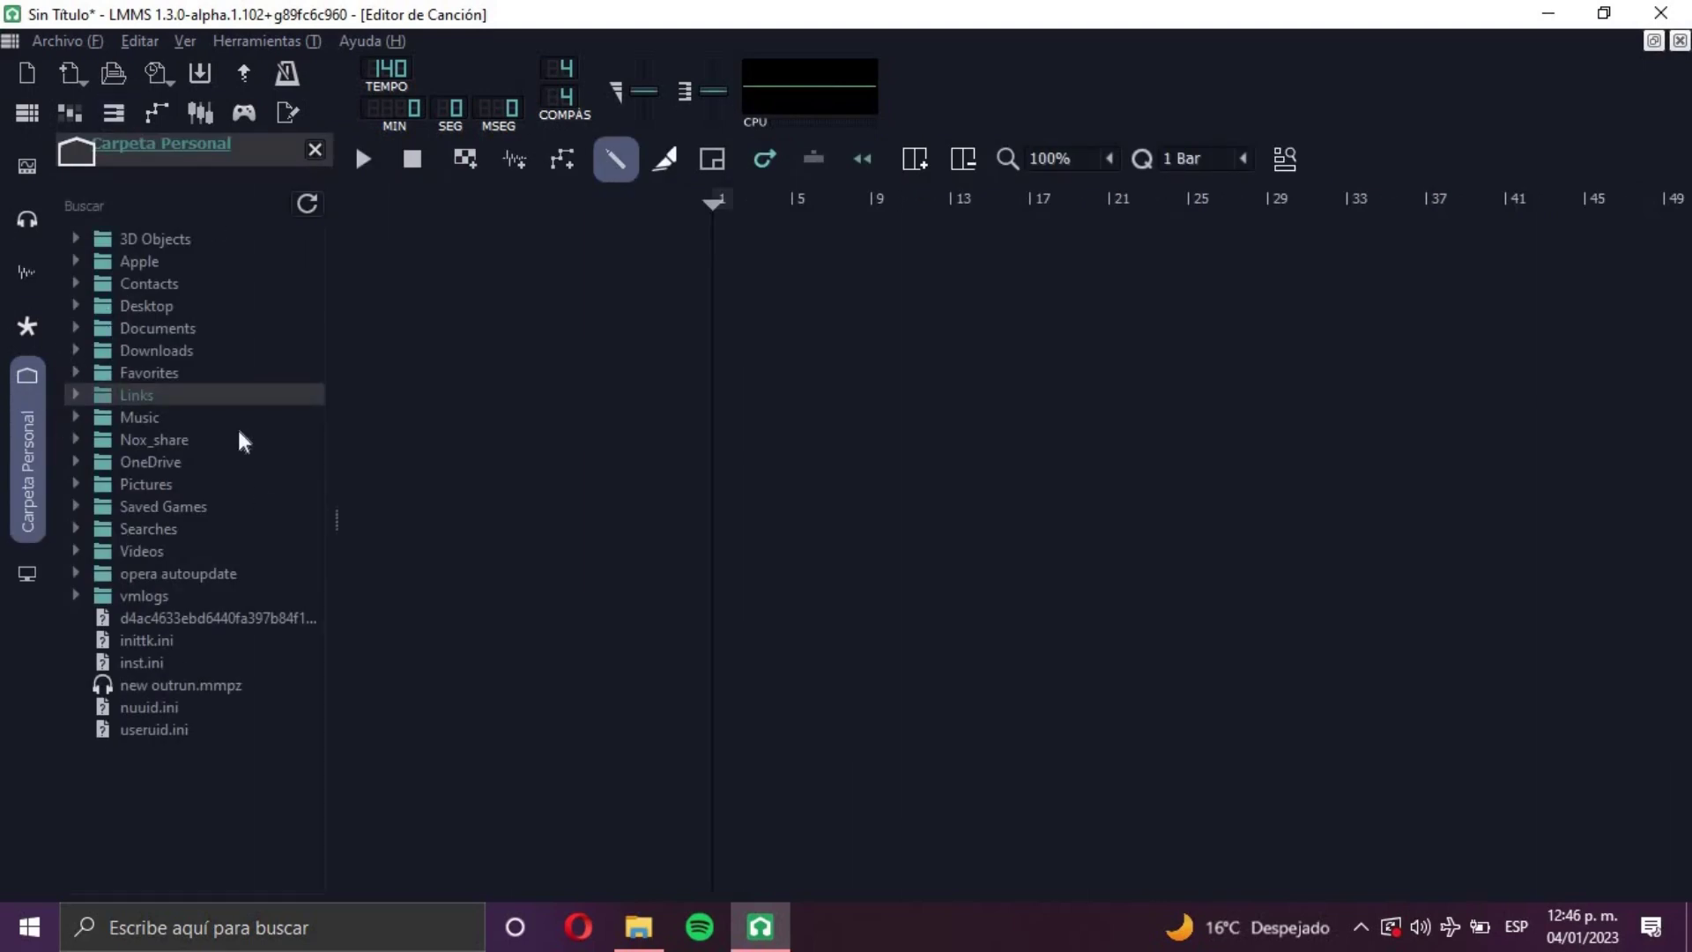
{"action": "left_click", "coordinate": [75, 327]}
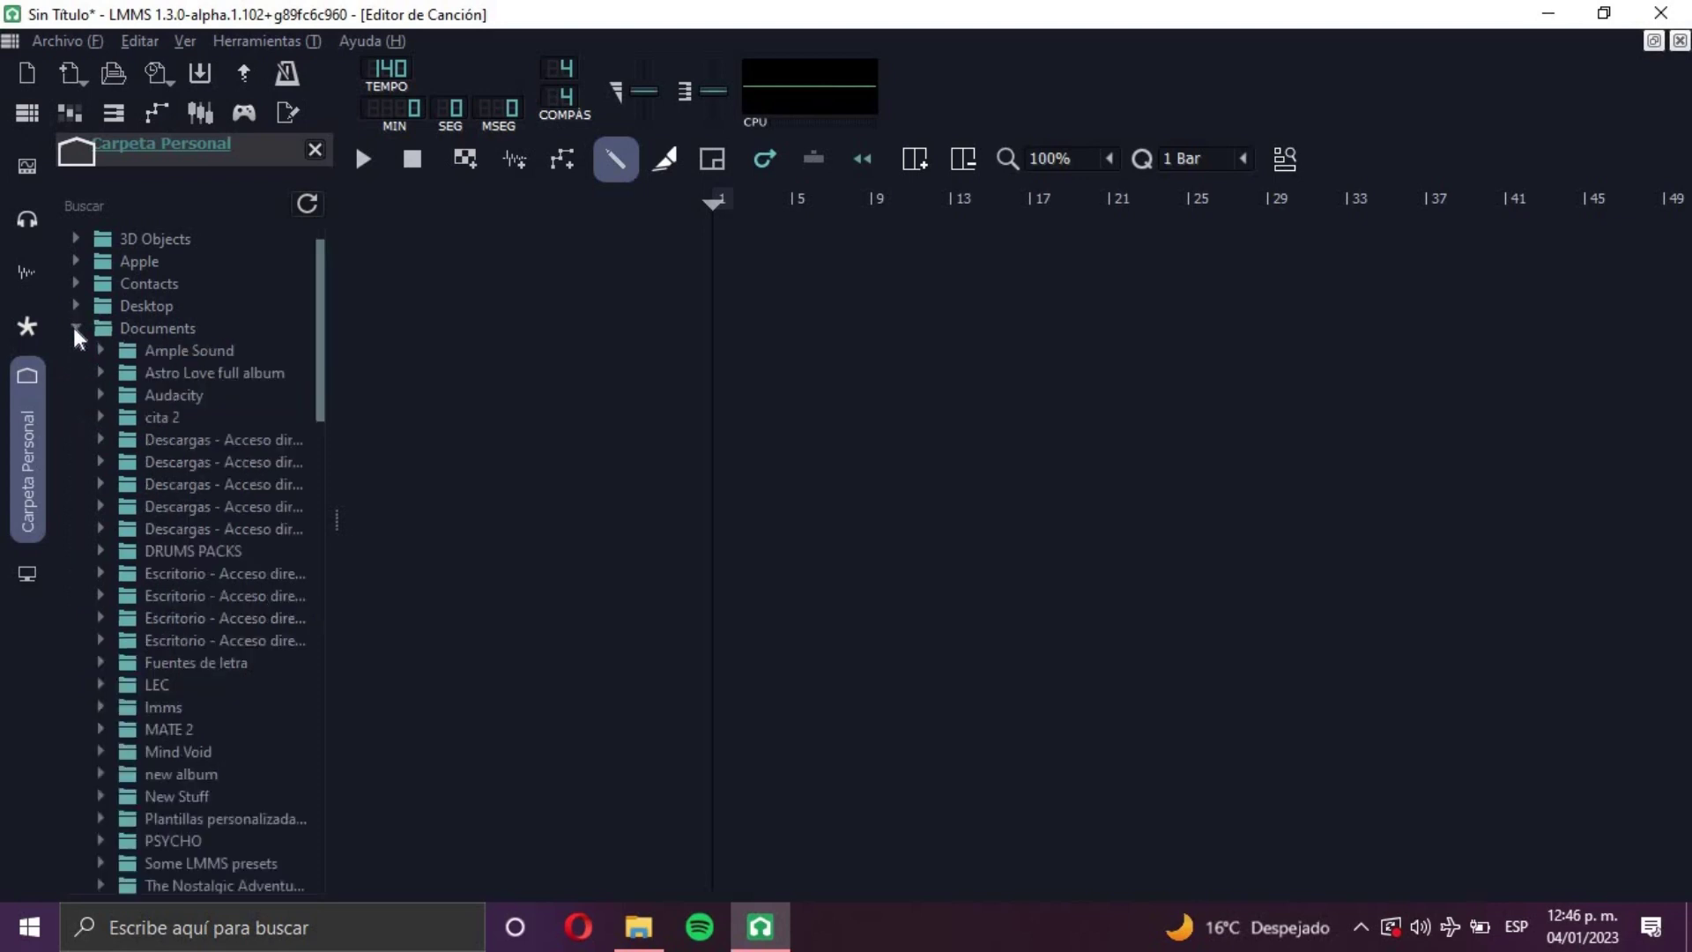
{"action": "scroll", "coordinate": [216, 600], "scroll_direction": "down", "scroll_amount": 1}
{"action": "scroll", "coordinate": [218, 594], "scroll_direction": "down", "scroll_amount": 1}
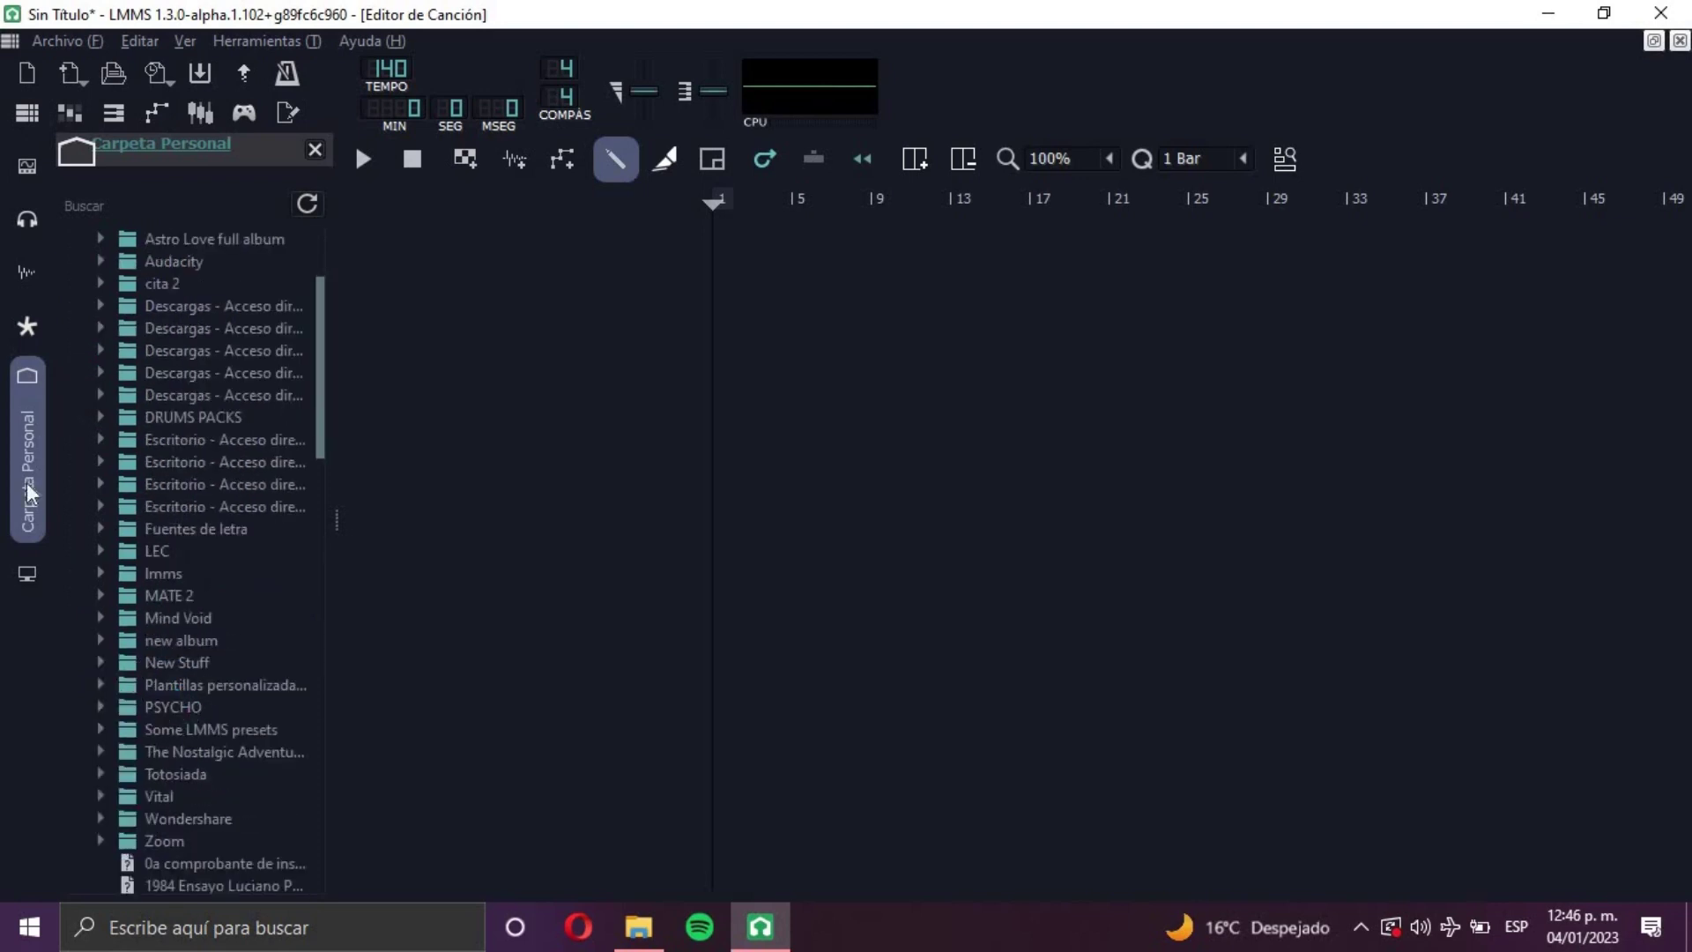
{"action": "scroll", "coordinate": [141, 635], "scroll_direction": "down", "scroll_amount": 2}
{"action": "scroll", "coordinate": [150, 612], "scroll_direction": "up", "scroll_amount": 2}
- Expand New Stuff > Synth1 + Banks + Skins > Synth1 and drag Synth1 VST.dll into the Song Editor
{"action": "left_click", "coordinate": [108, 665]}
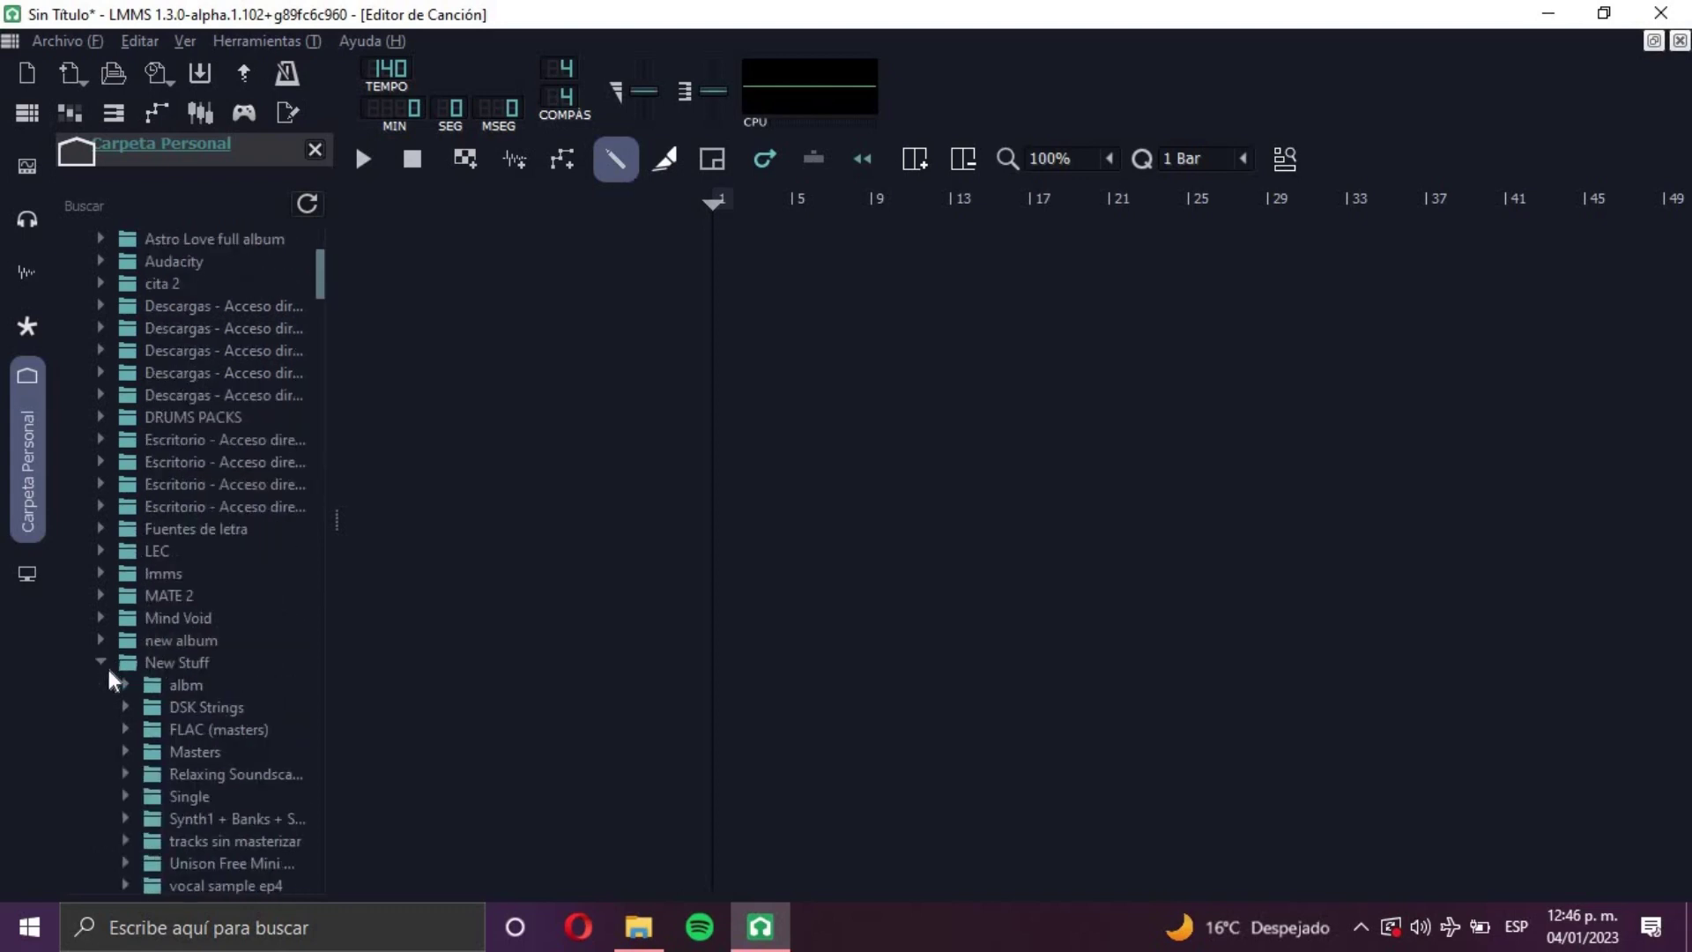
{"action": "scroll", "coordinate": [115, 657], "scroll_direction": "down", "scroll_amount": 4}
{"action": "left_click", "coordinate": [125, 551]}
{"action": "scroll", "coordinate": [132, 555], "scroll_direction": "down", "scroll_amount": 3}
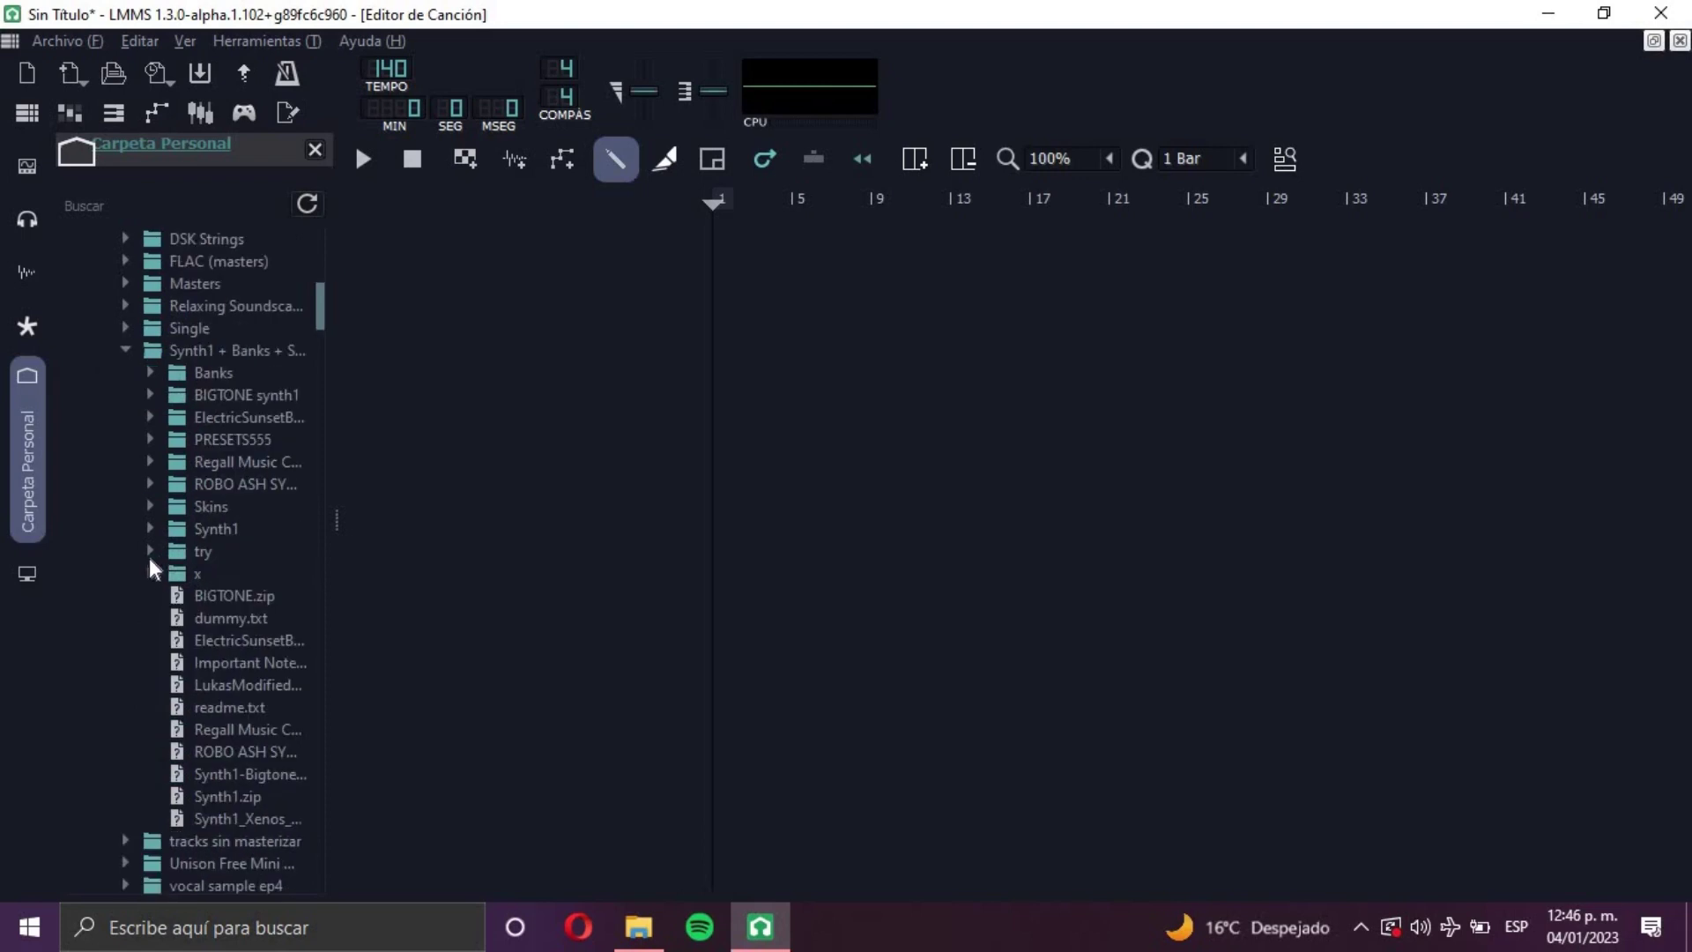
{"action": "left_click", "coordinate": [150, 529]}
{"action": "scroll", "coordinate": [167, 564], "scroll_direction": "down", "scroll_amount": 4}
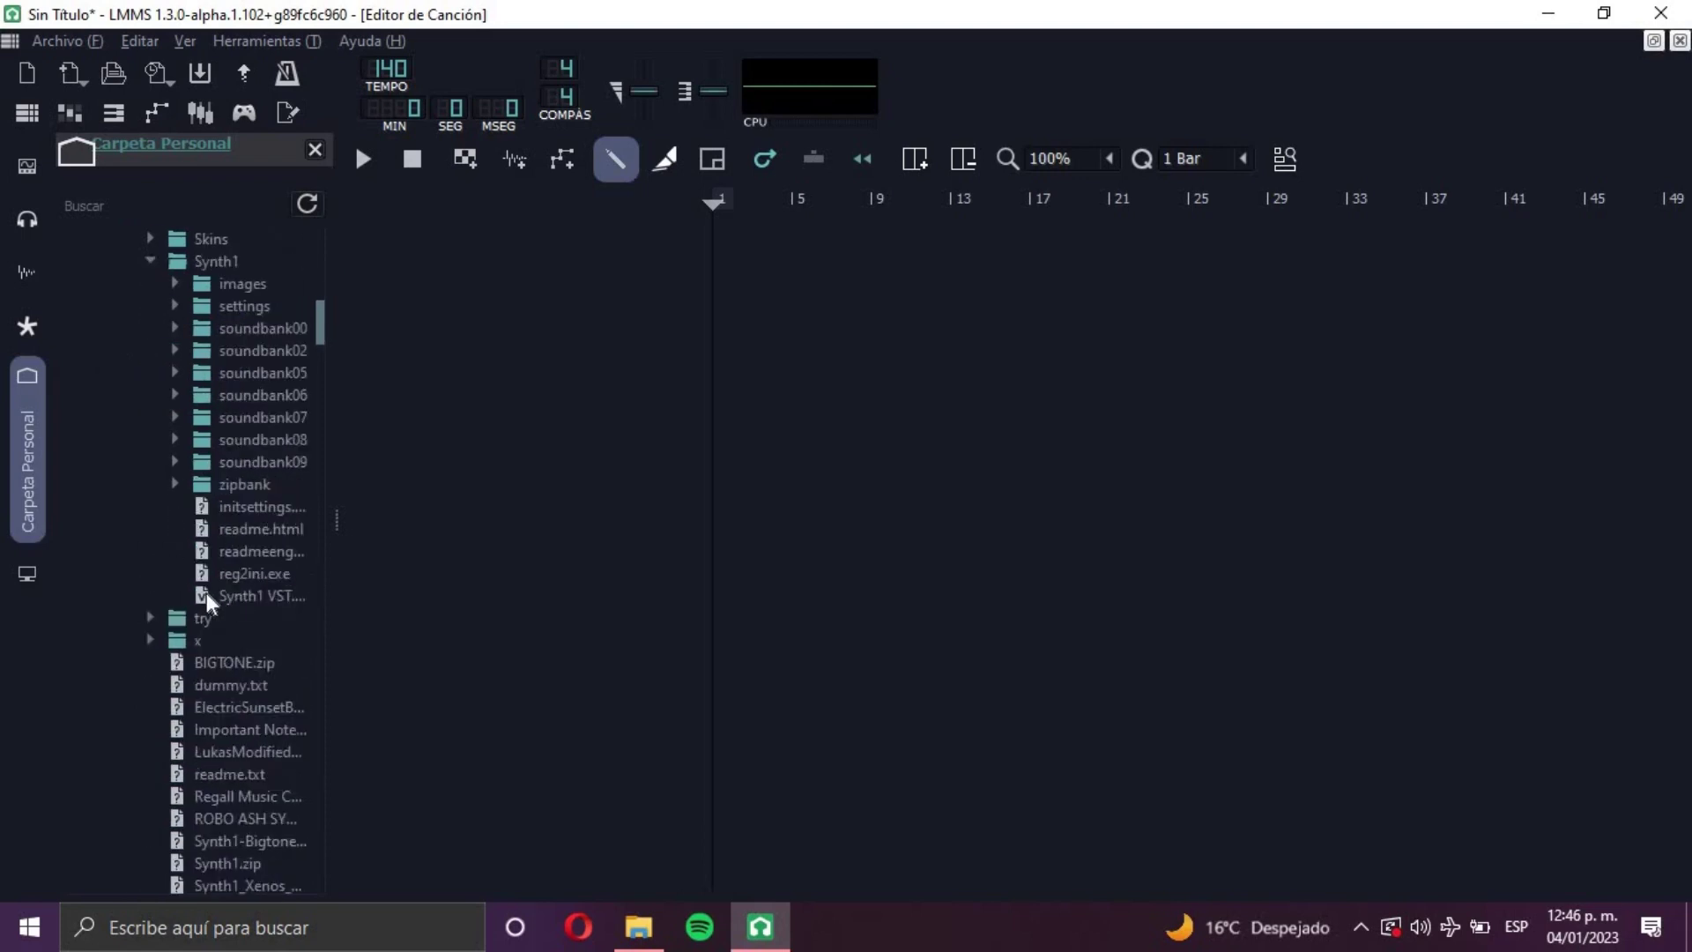
{"action": "left_click_drag", "start_coordinate": [207, 594], "coordinate": [276, 605]}
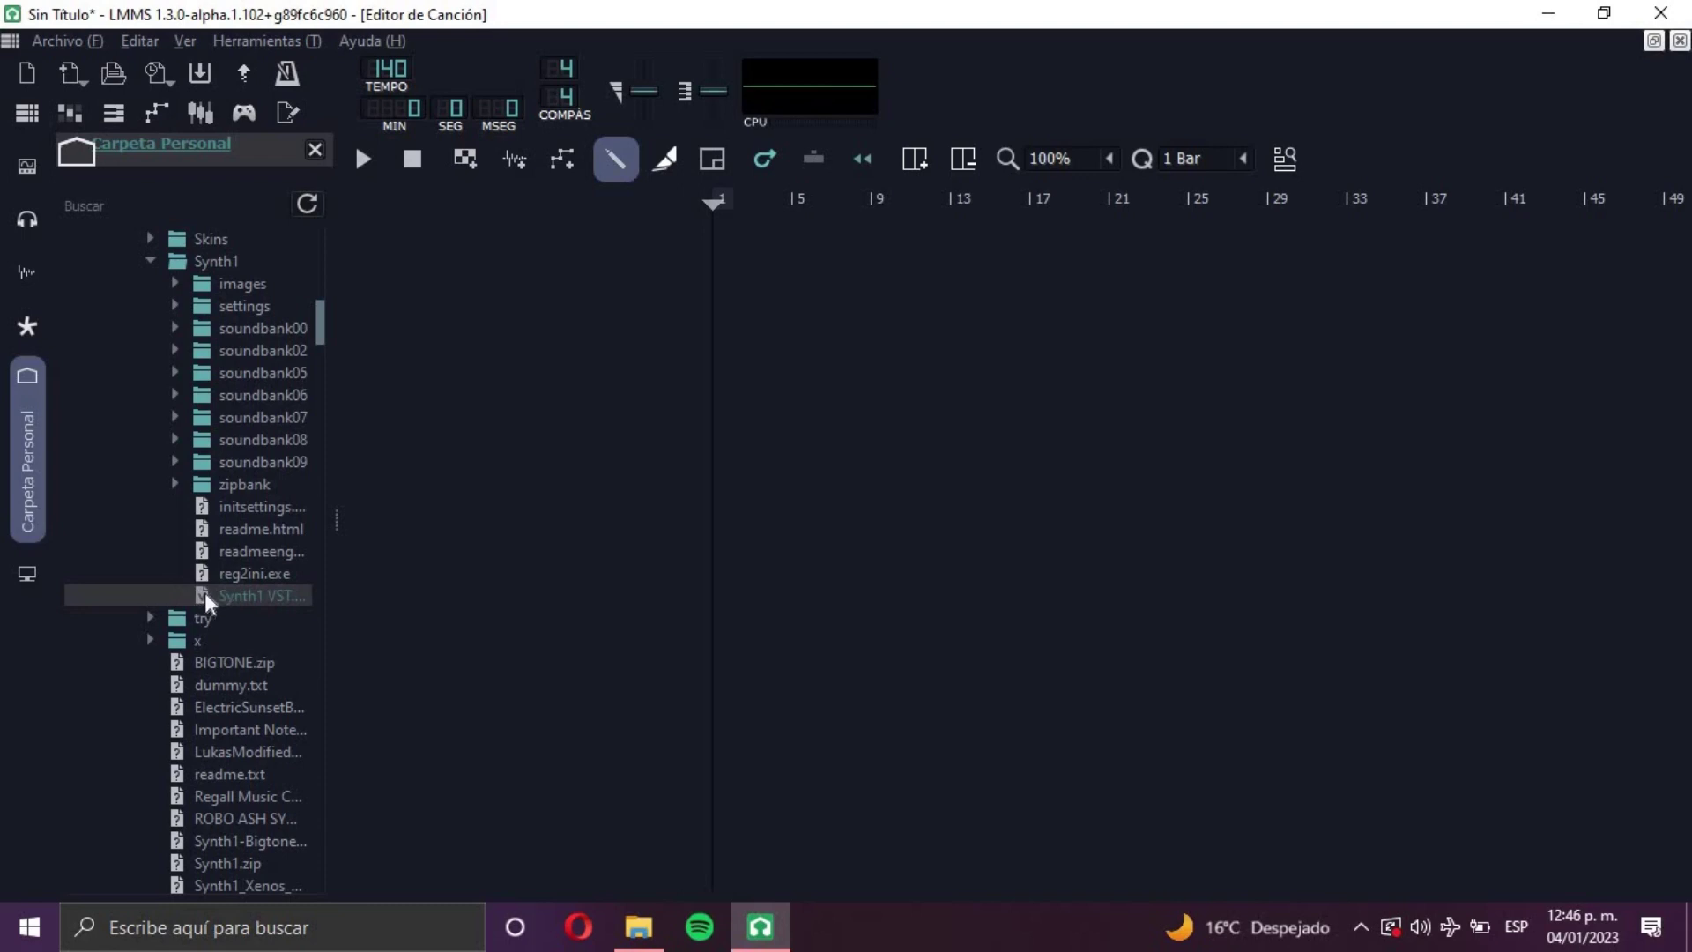
{"action": "left_click_drag", "start_coordinate": [221, 600], "coordinate": [807, 487]}
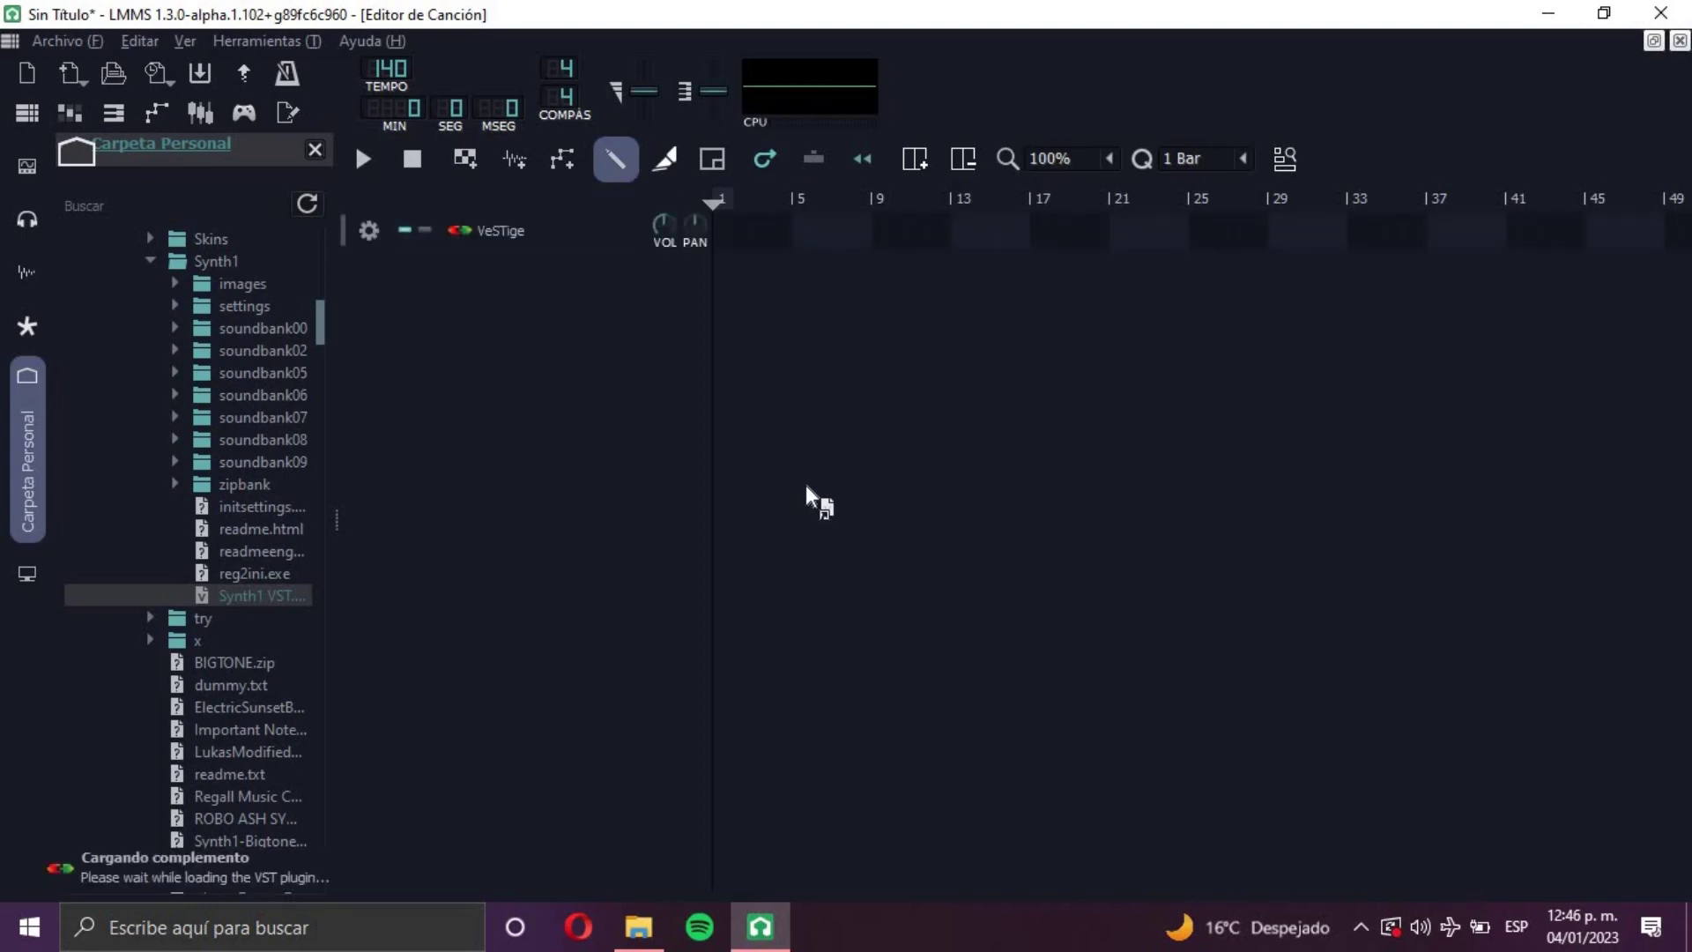
- Close the file browser and open the Synth1 VSTi track's VeSTige settings window, moved toward centre
{"action": "left_click", "coordinate": [314, 149]}
{"action": "left_click", "coordinate": [256, 230]}
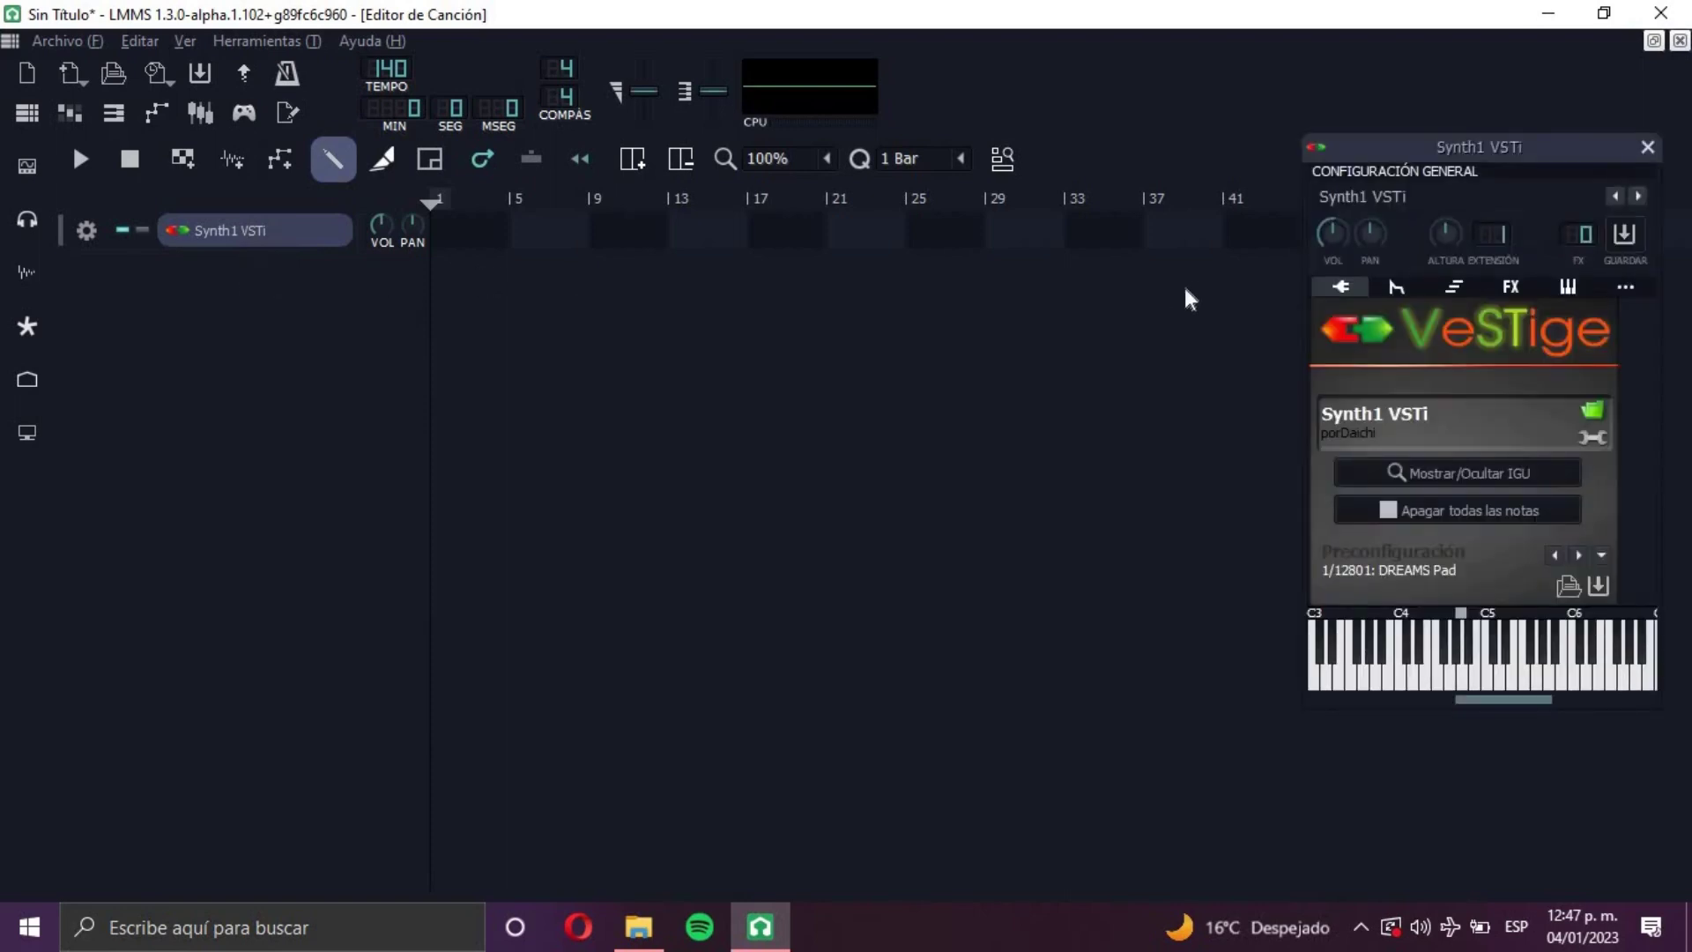
{"action": "left_click_drag", "start_coordinate": [1322, 147], "coordinate": [874, 282]}
{"action": "right_click", "coordinate": [1114, 287]}
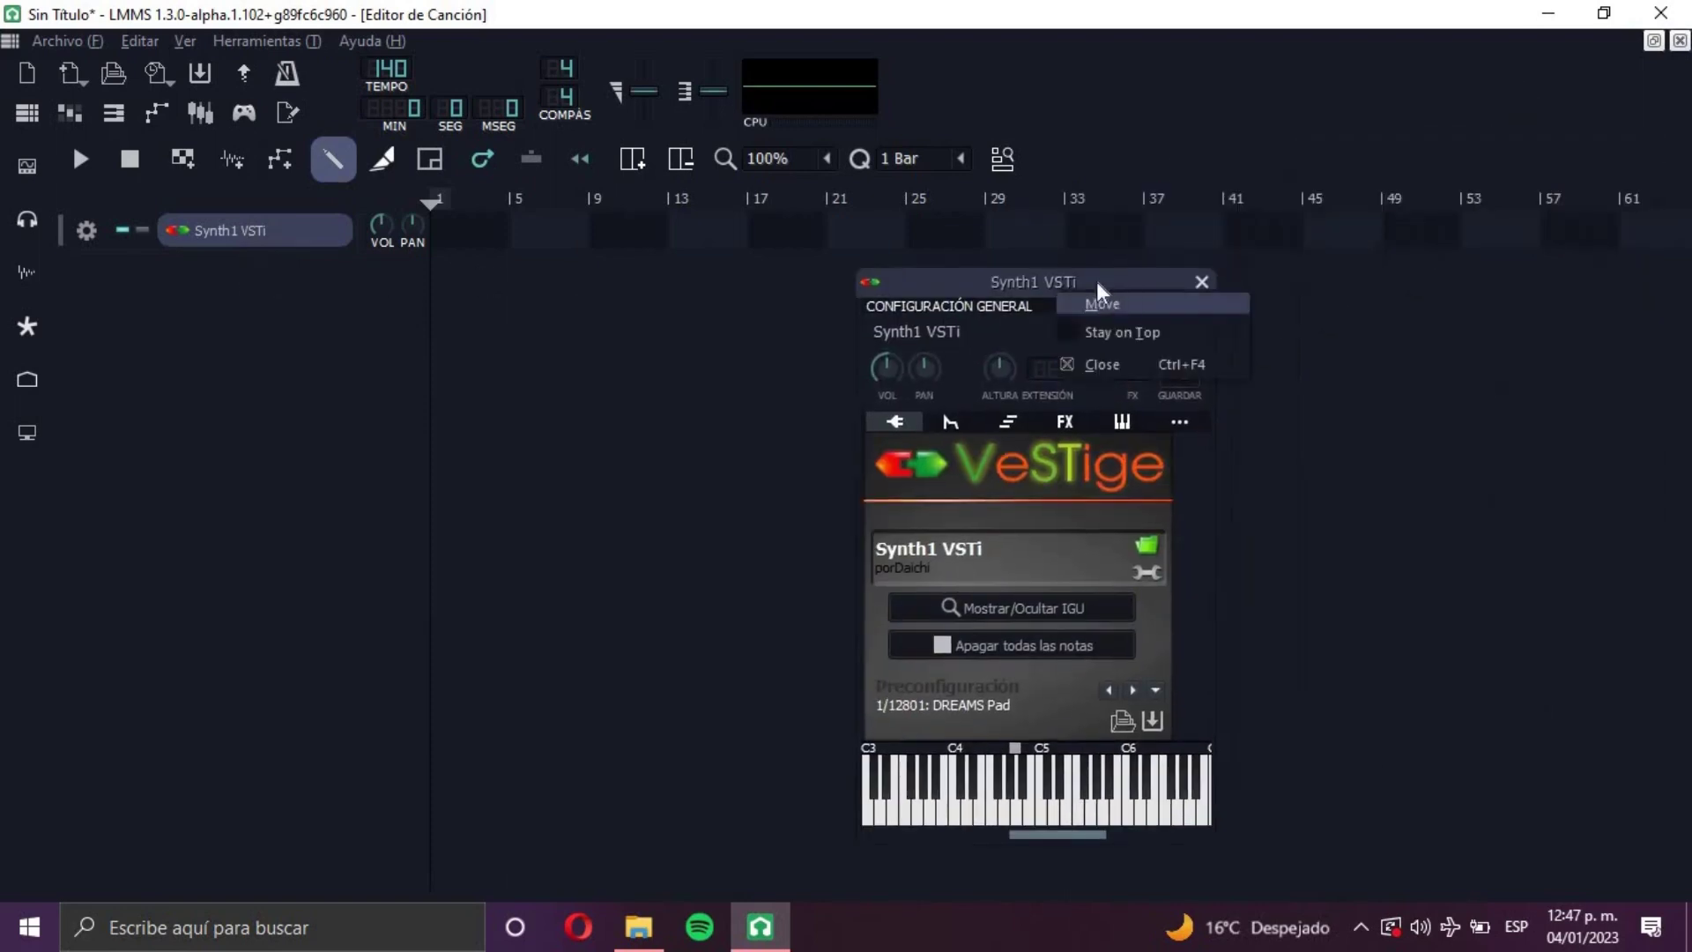
{"action": "left_click", "coordinate": [1098, 329]}
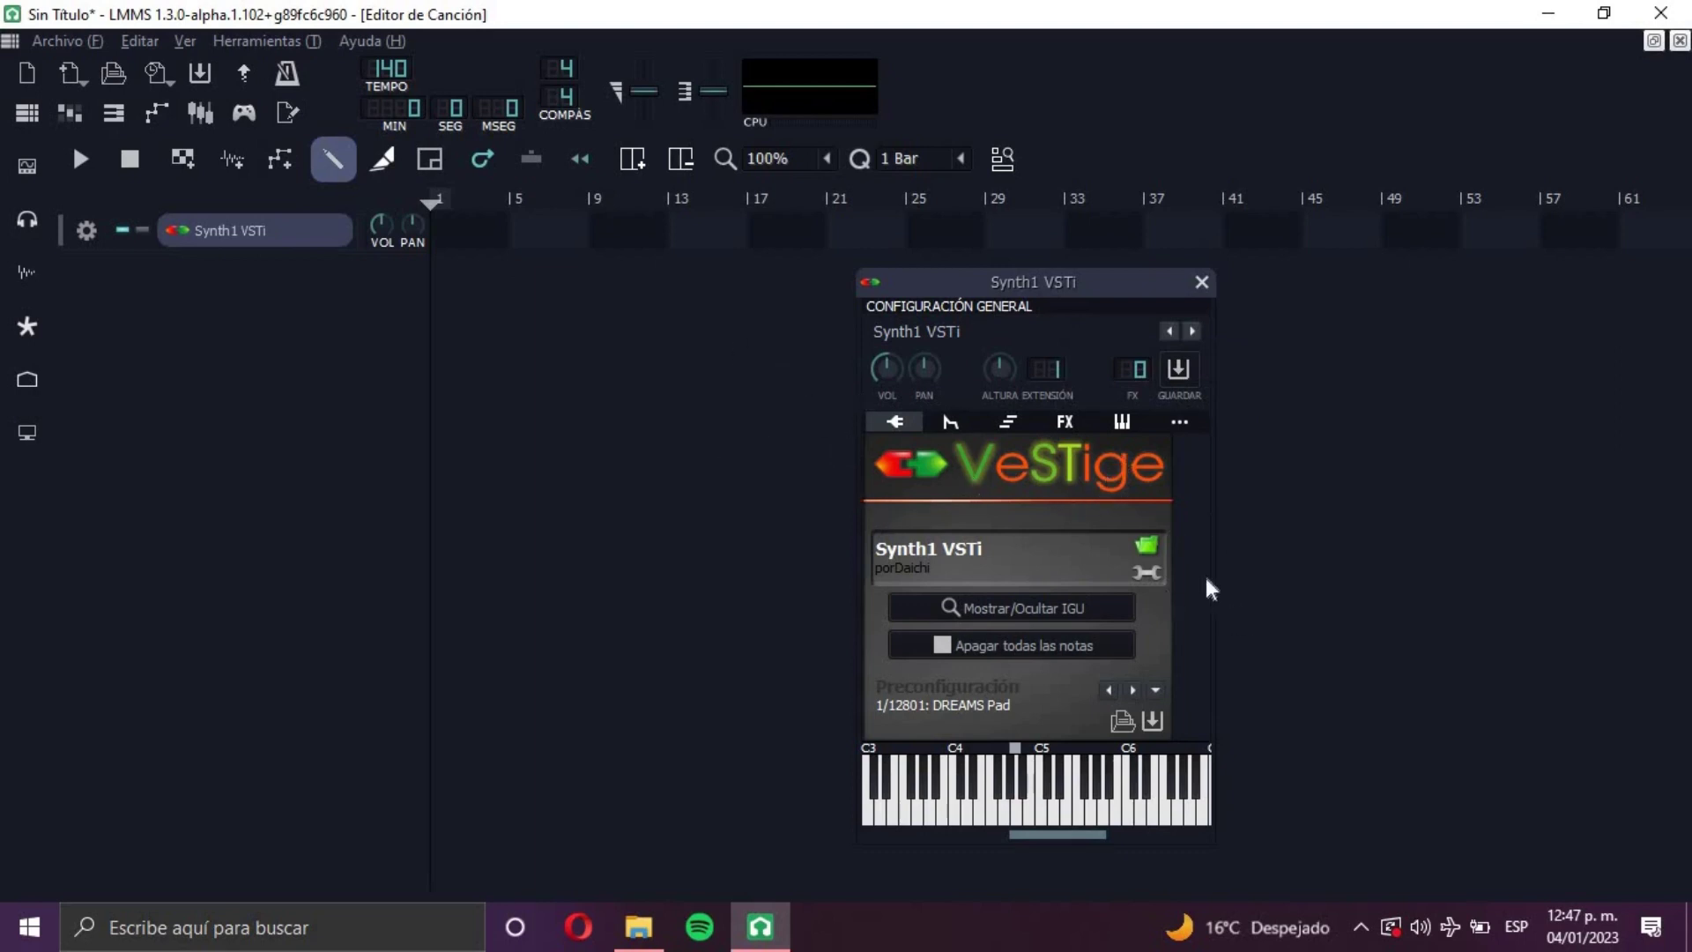
- Show the Synth1 plugin interface with its DREAMS Pad preset, keep it on top, then close it
{"action": "left_click", "coordinate": [1049, 606]}
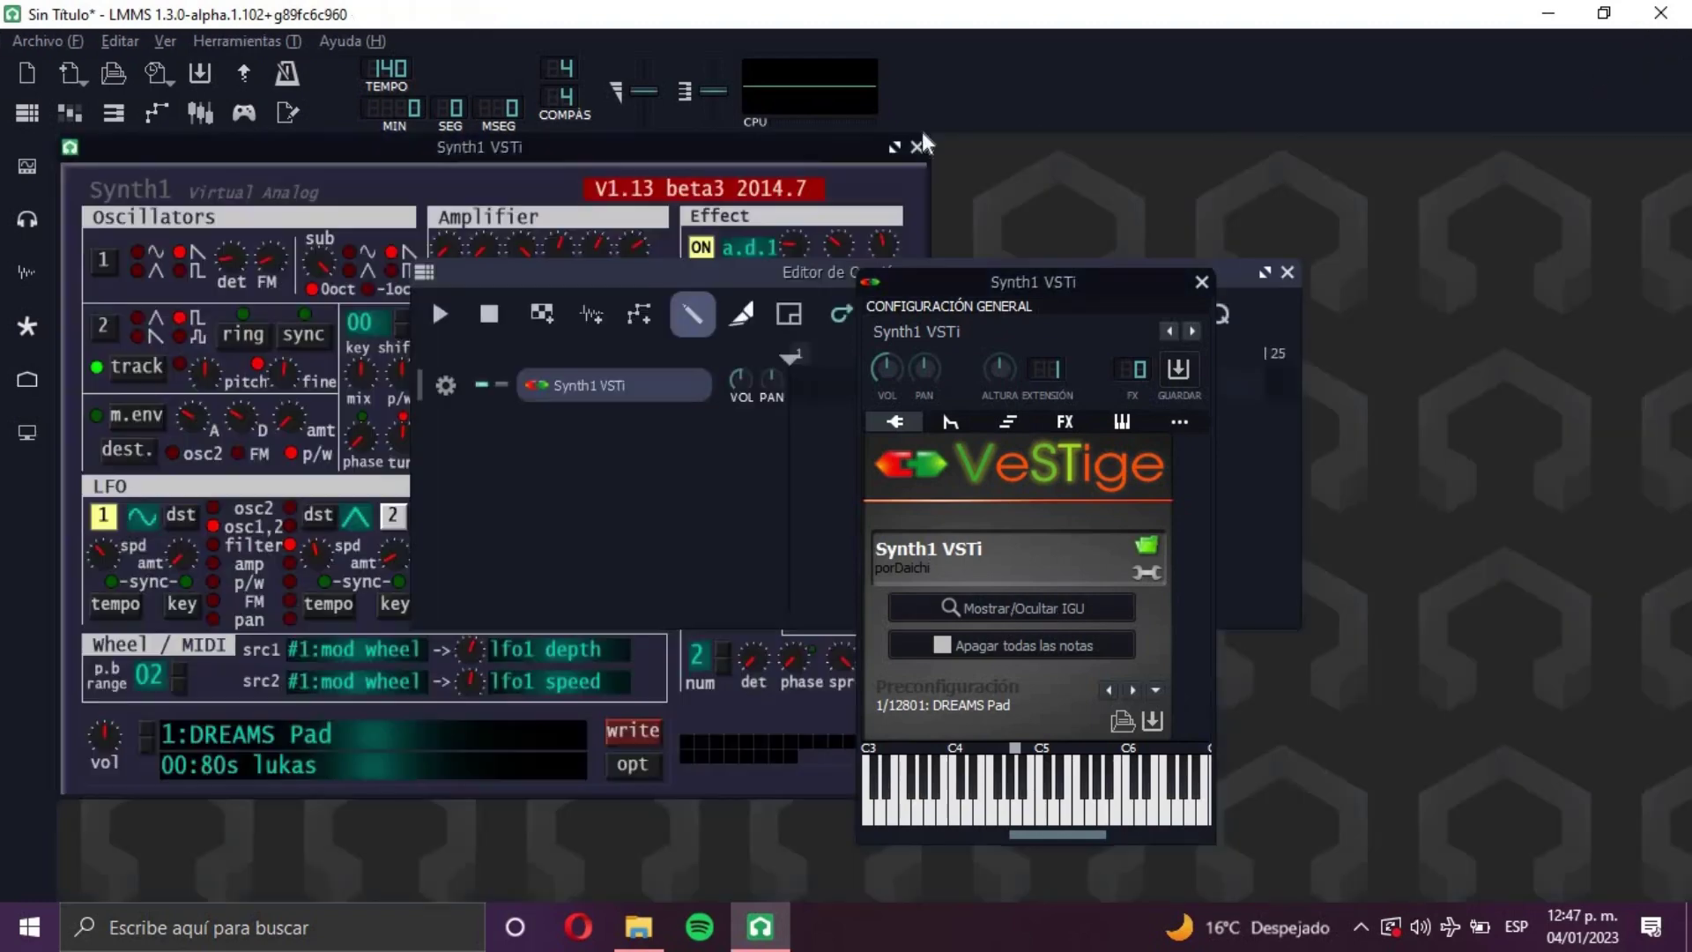
{"action": "right_click", "coordinate": [781, 148]}
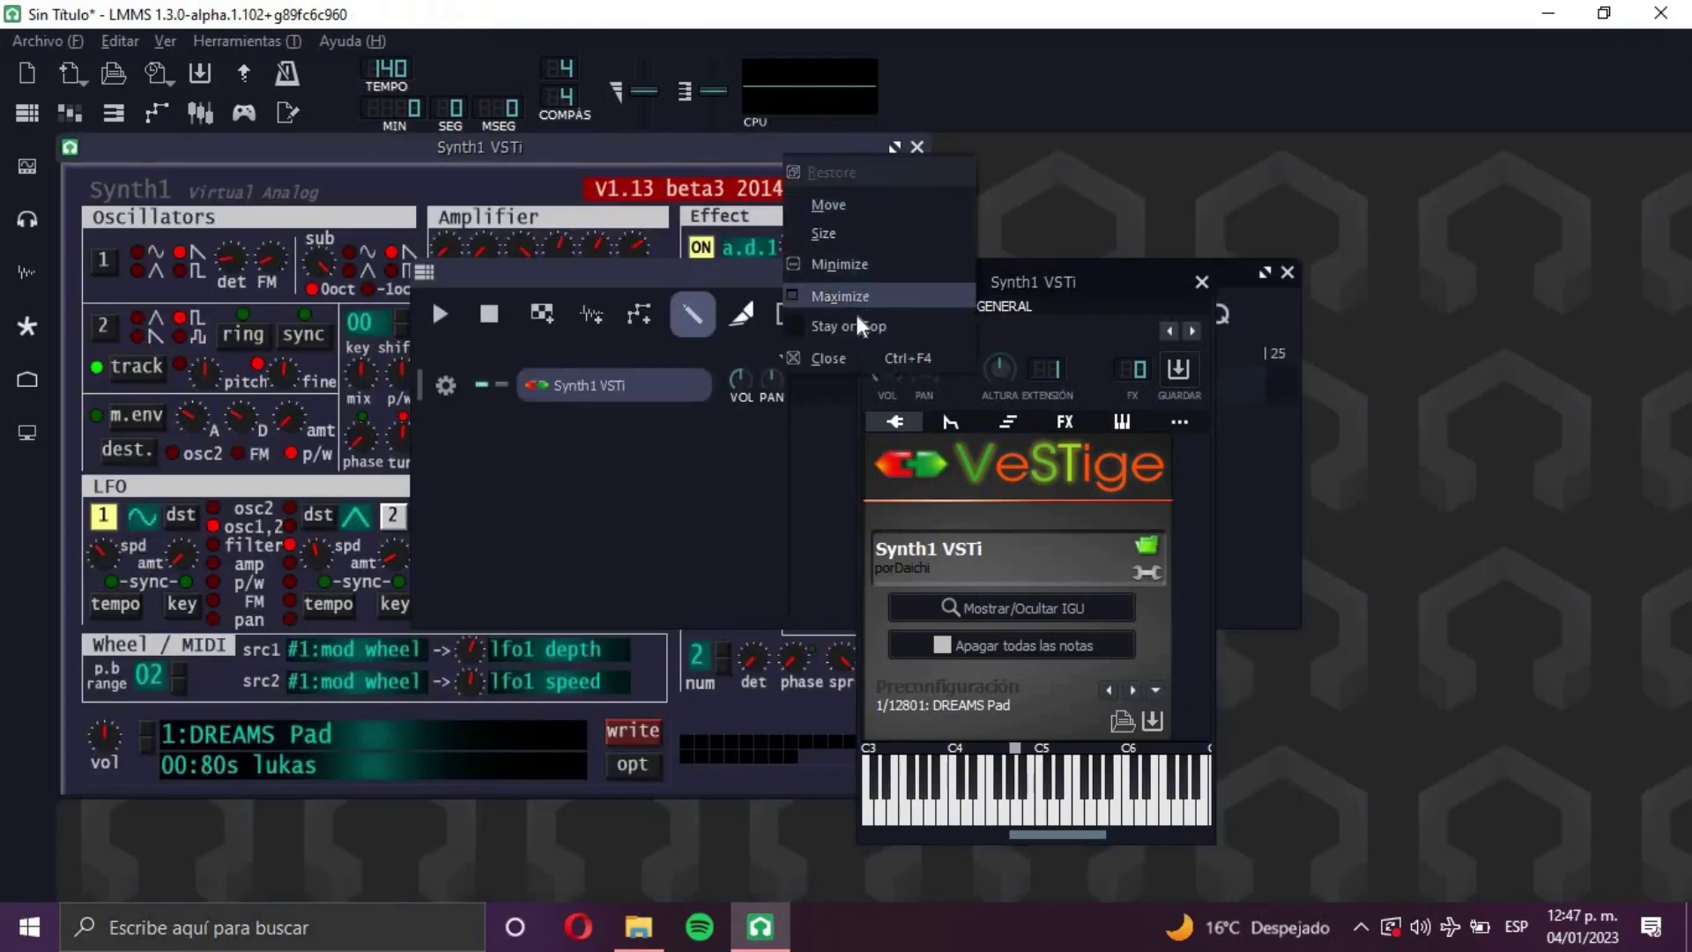
{"action": "left_click", "coordinate": [859, 325]}
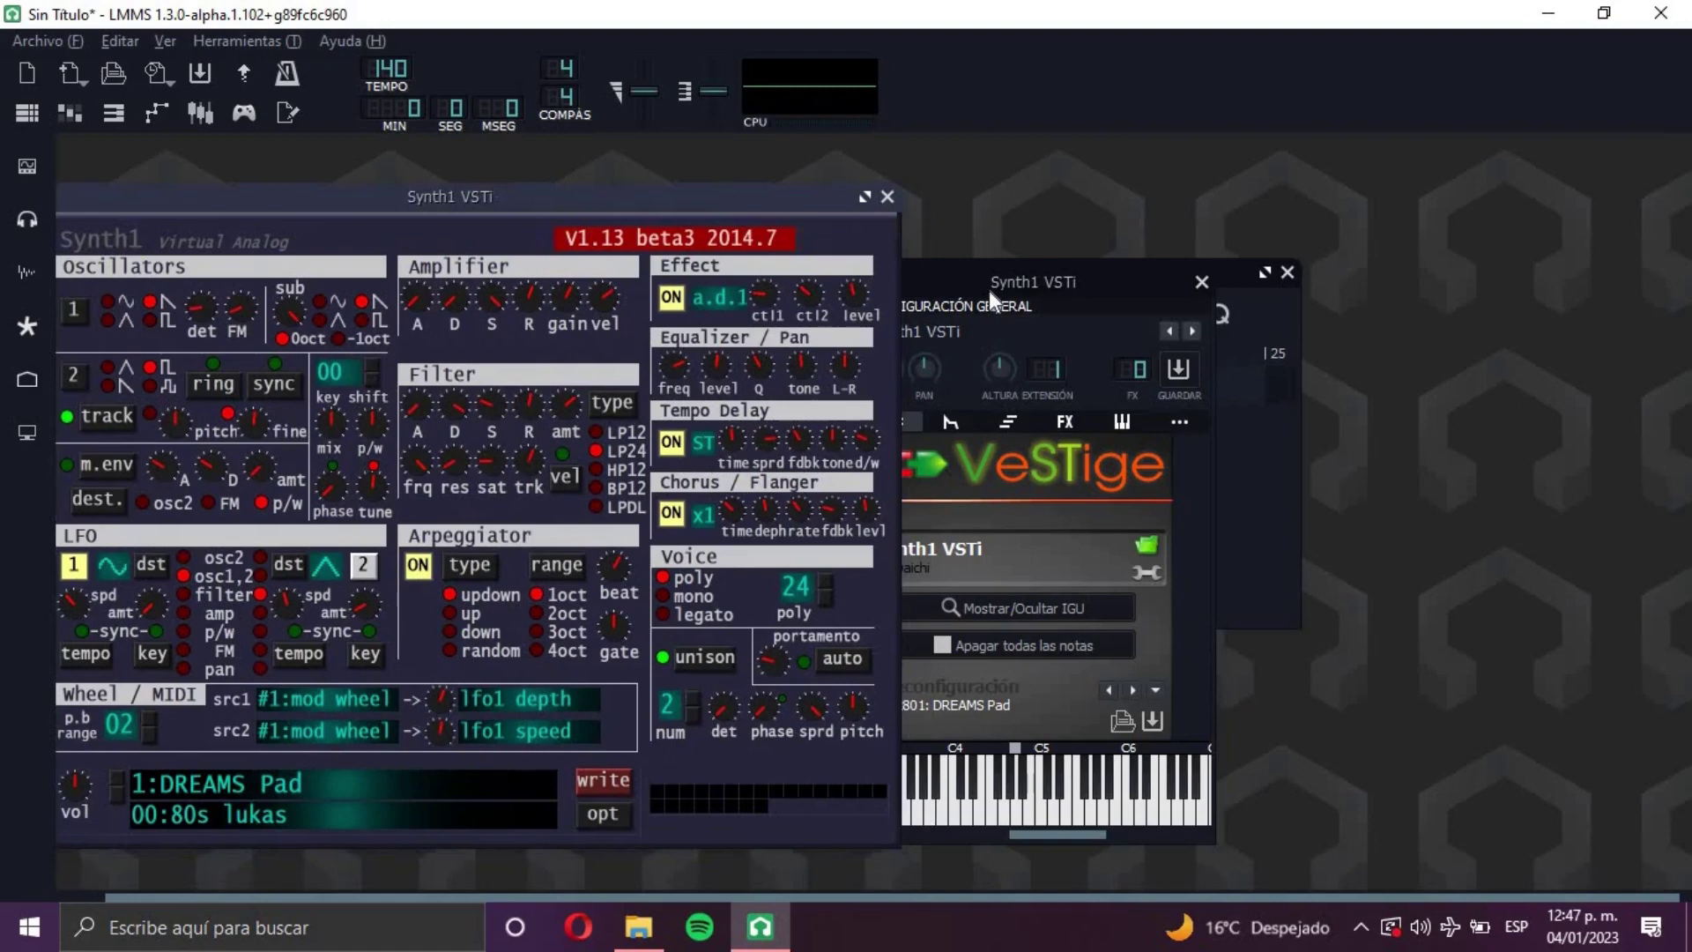
{"action": "left_click", "coordinate": [1148, 294]}
{"action": "left_click_drag", "start_coordinate": [628, 195], "coordinate": [704, 187]}
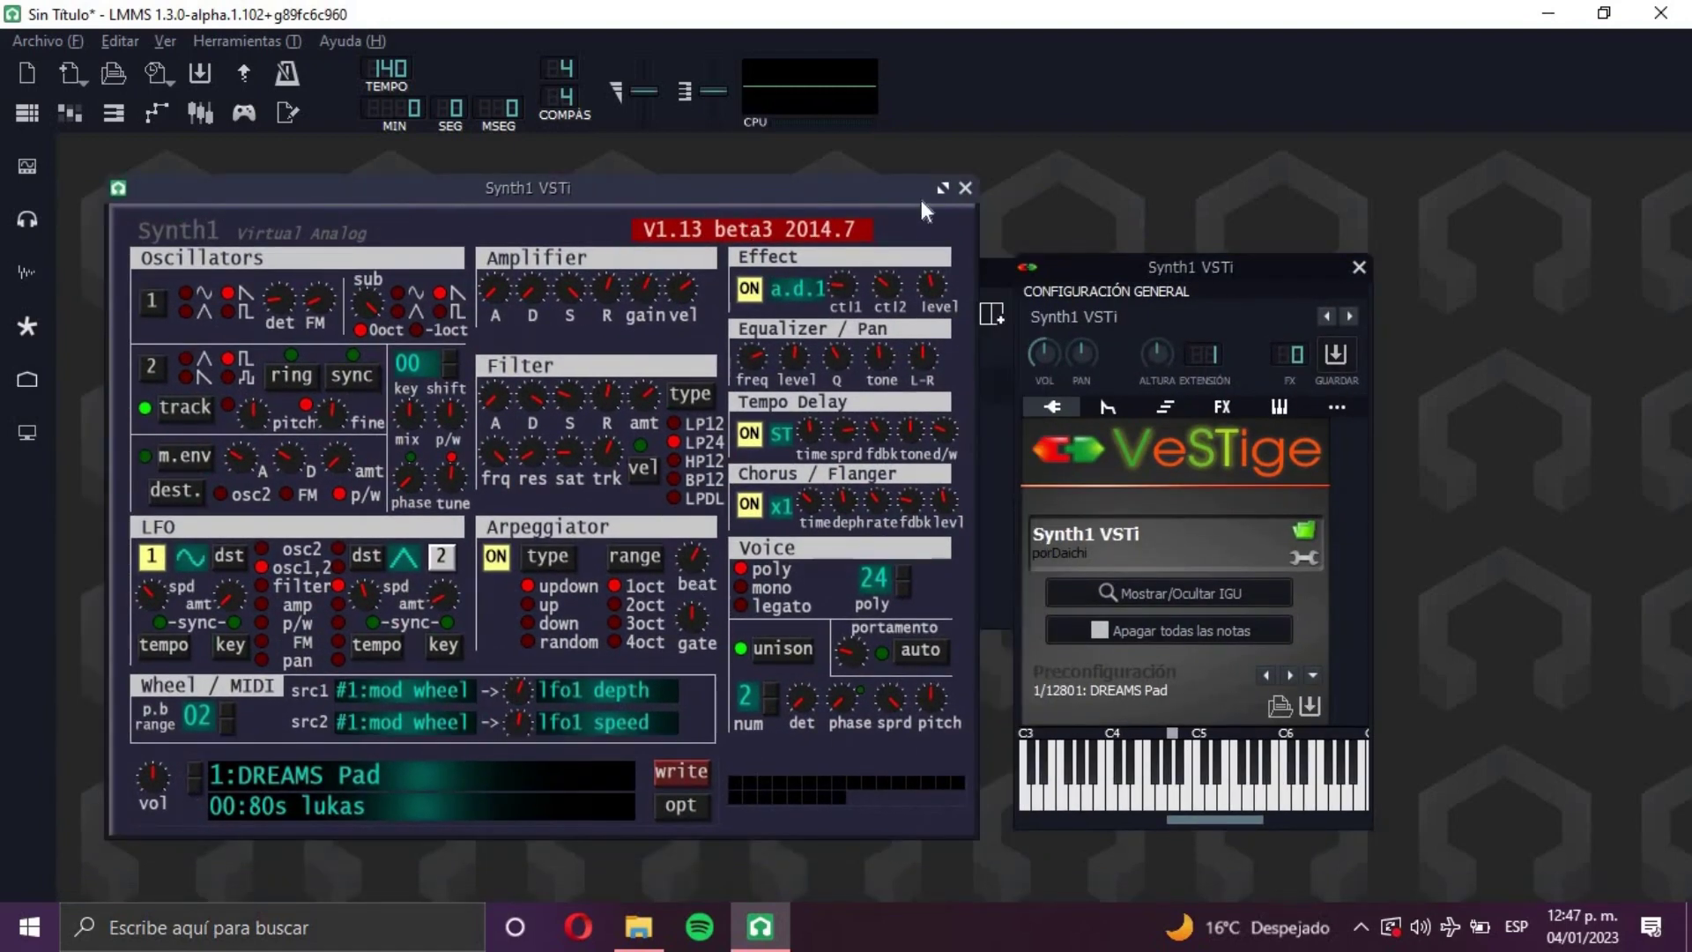
{"action": "left_click", "coordinate": [965, 188]}
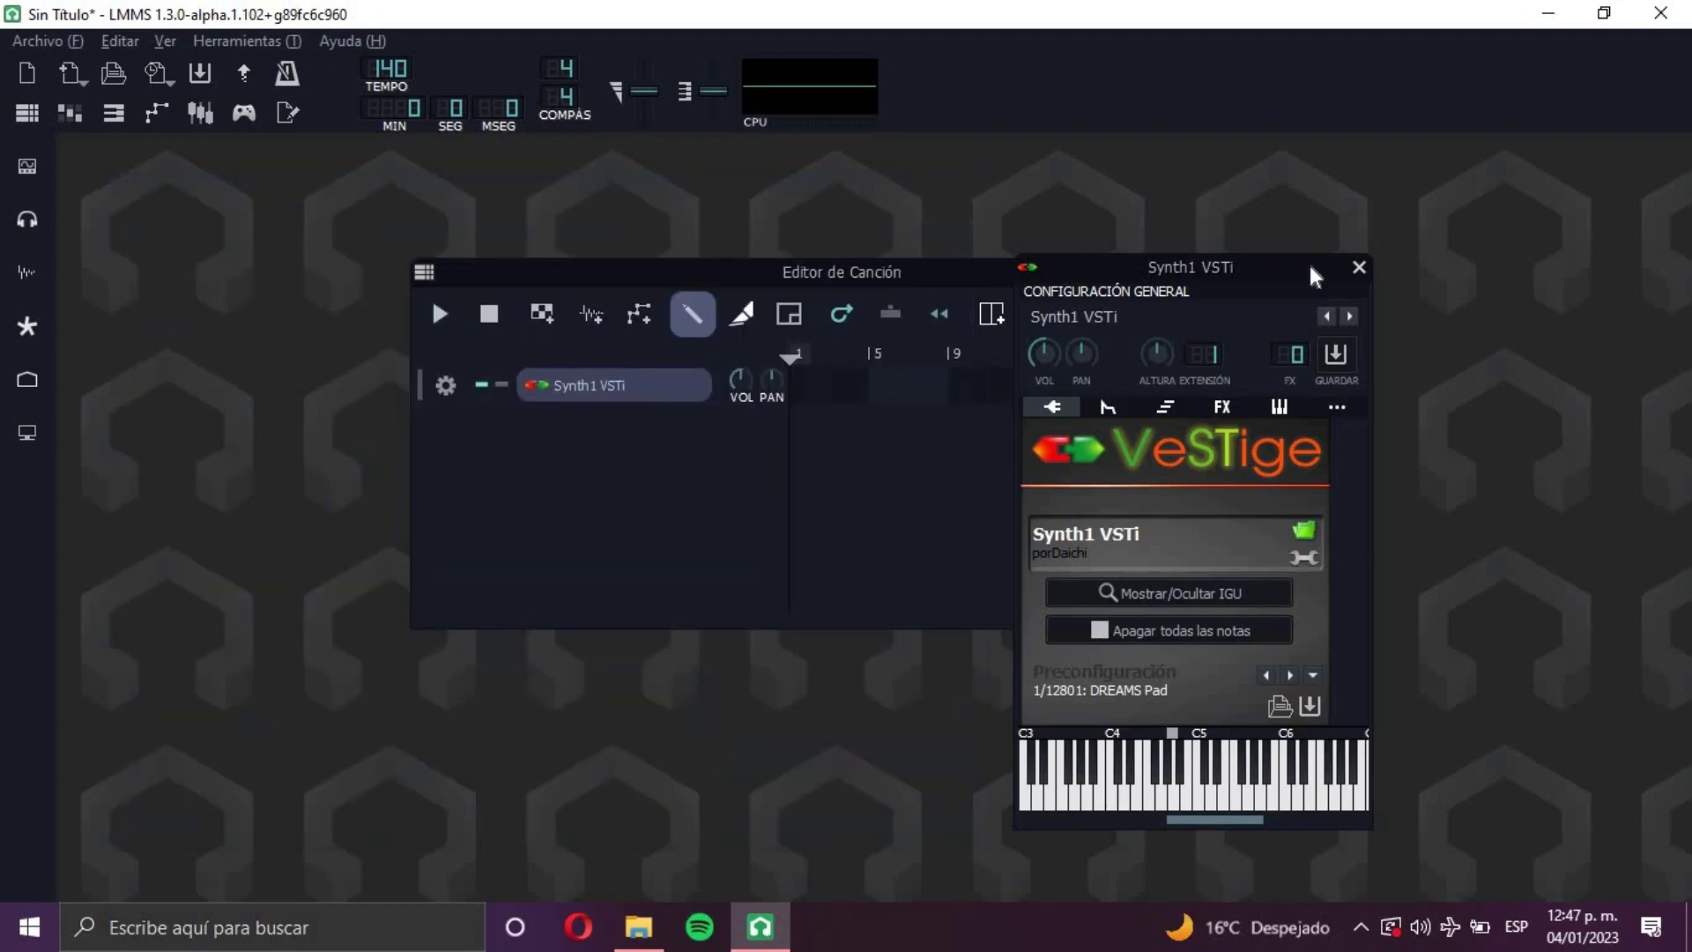
- Close the VeSTige settings window and open the FX Mixer
{"action": "left_click", "coordinate": [1359, 266]}
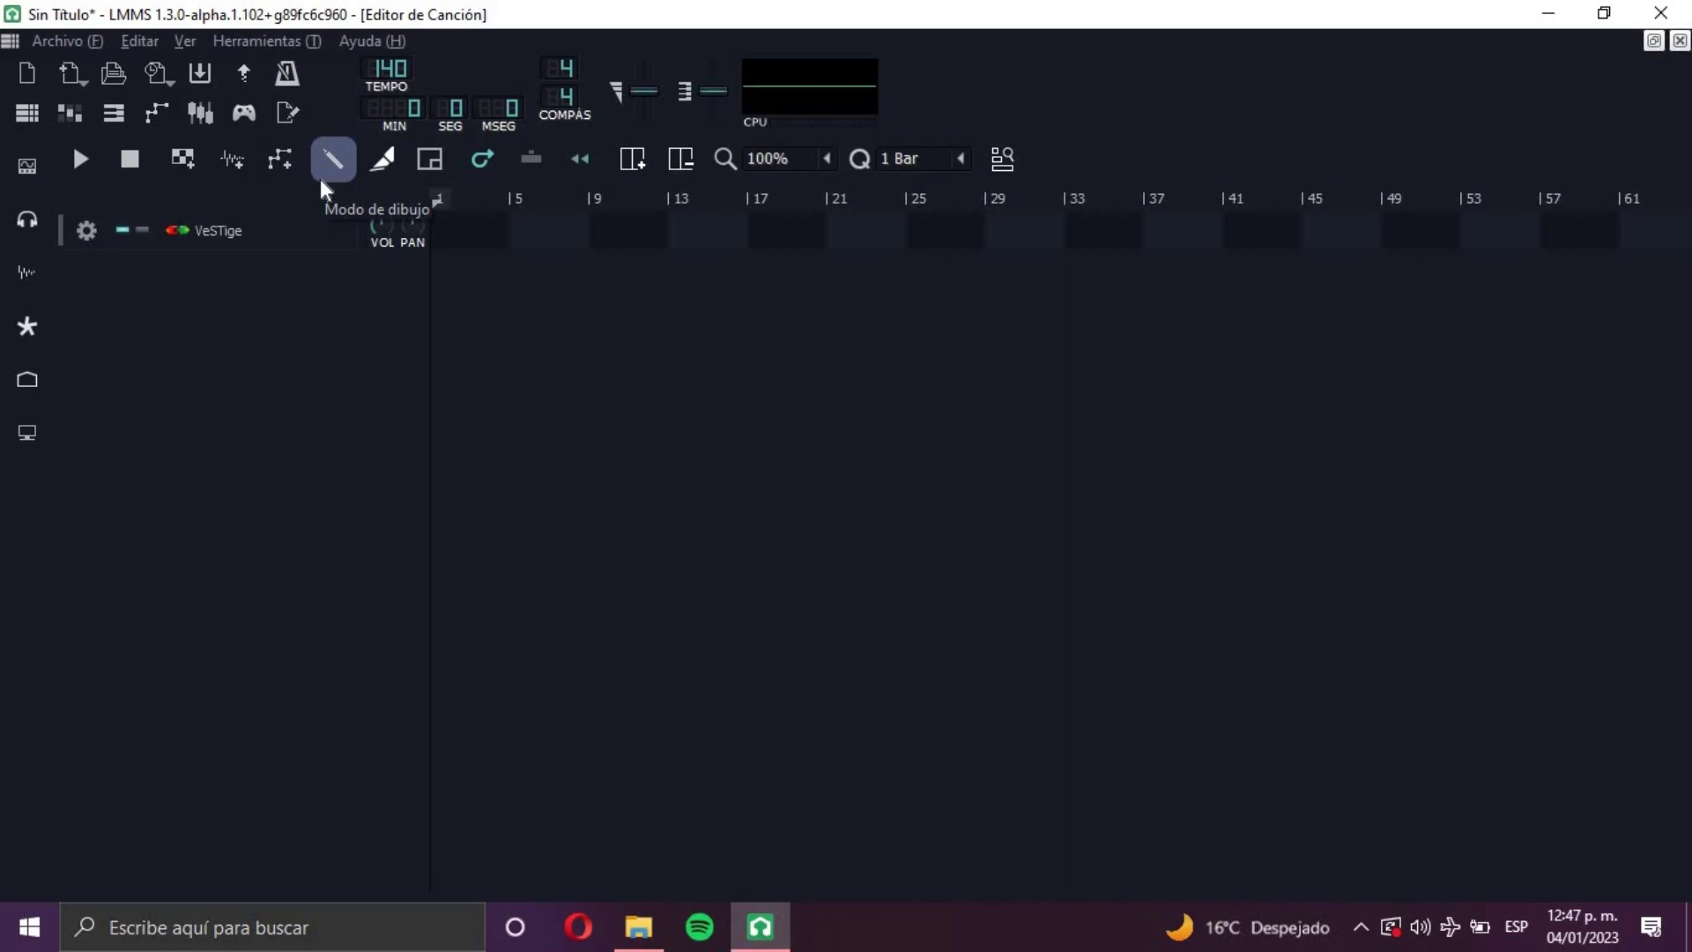
{"action": "left_click", "coordinate": [201, 113]}
{"action": "right_click", "coordinate": [684, 460]}
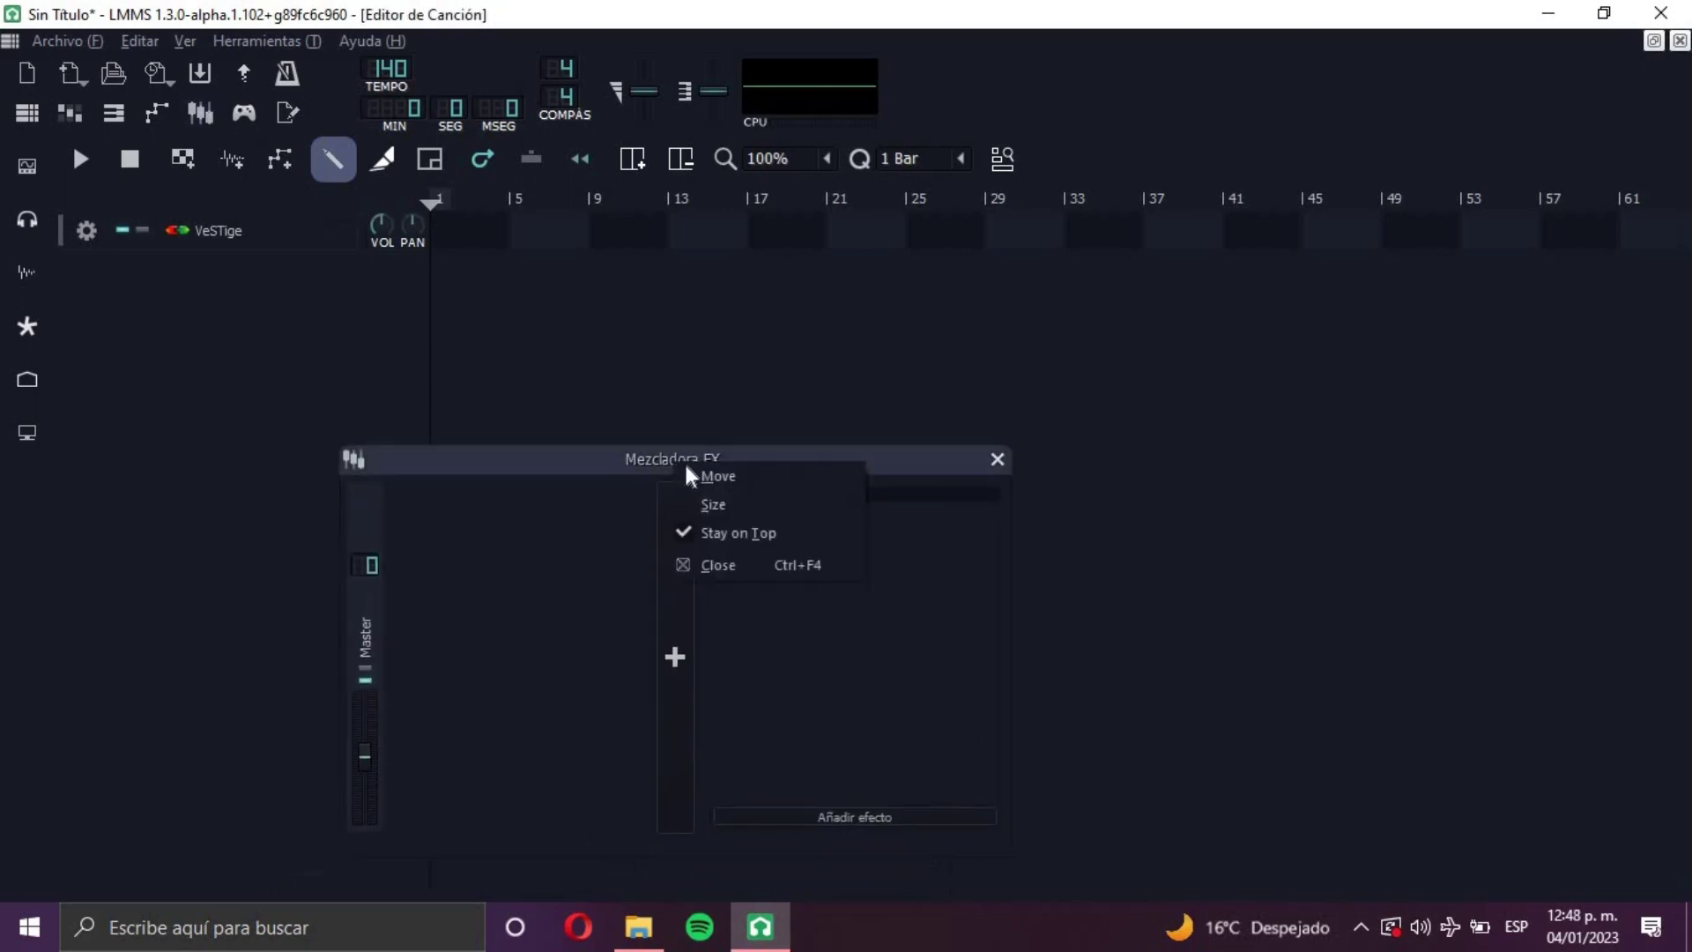
{"action": "left_click", "coordinate": [896, 723]}
- Add mixer channels FX 1 and FX 2, select FX 1, and open 'Añadir efecto'
{"action": "left_click", "coordinate": [693, 663]}
{"action": "left_click", "coordinate": [692, 662]}
{"action": "left_click", "coordinate": [457, 617]}
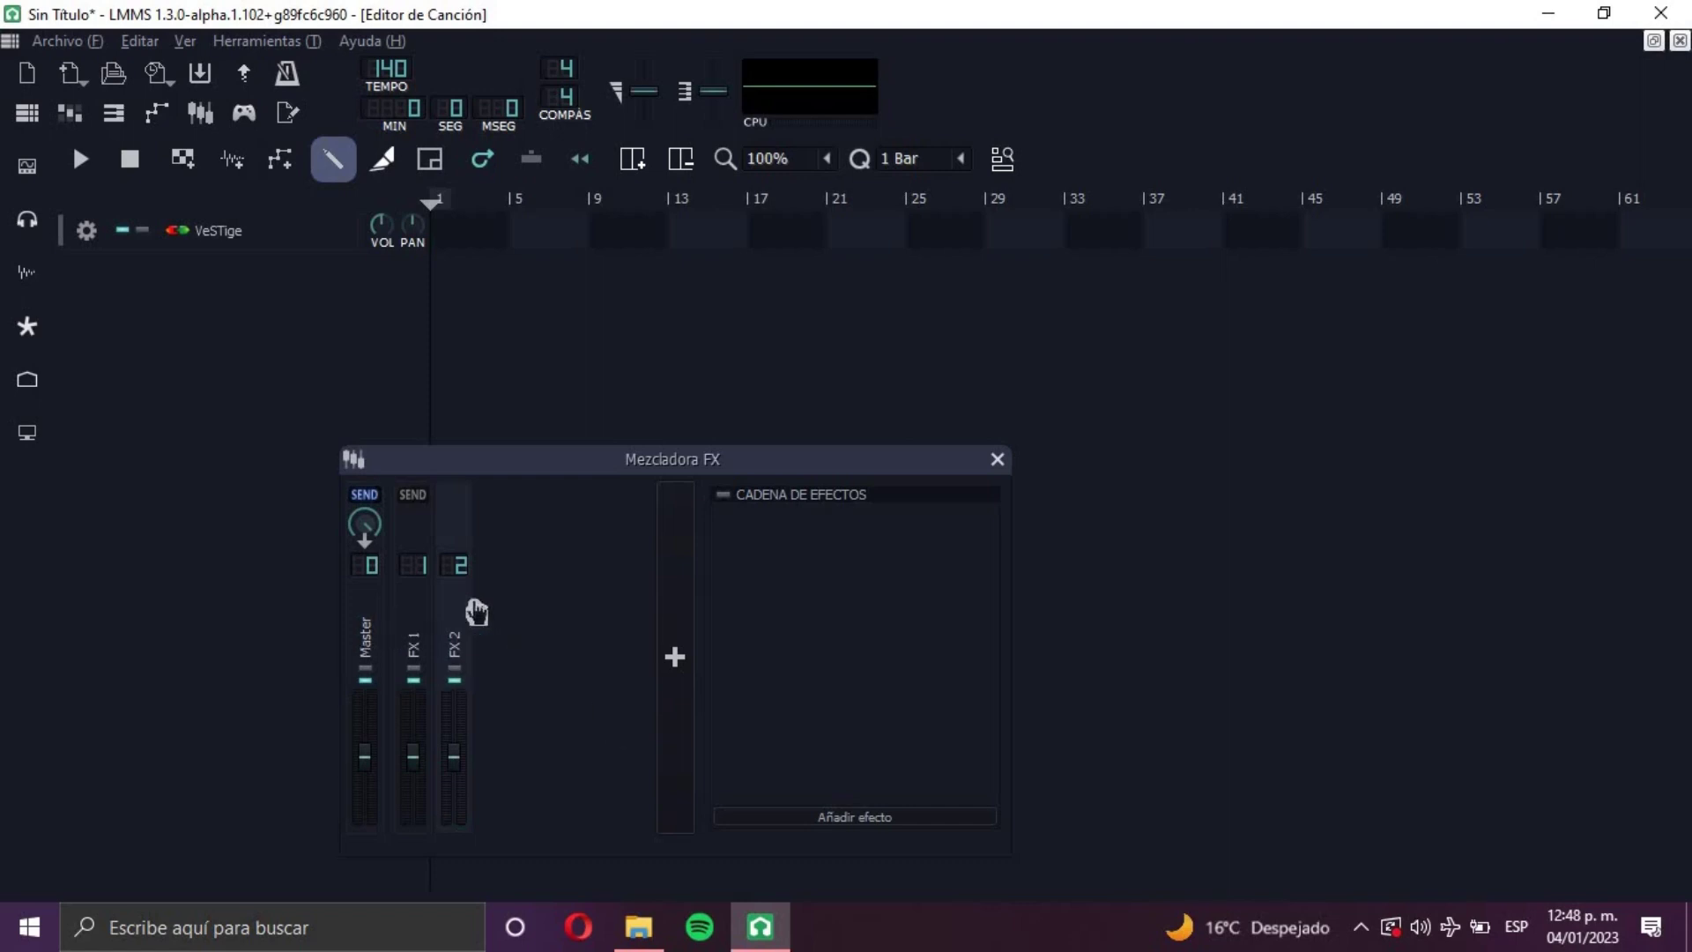
{"action": "left_click", "coordinate": [427, 627]}
{"action": "left_click", "coordinate": [454, 639]}
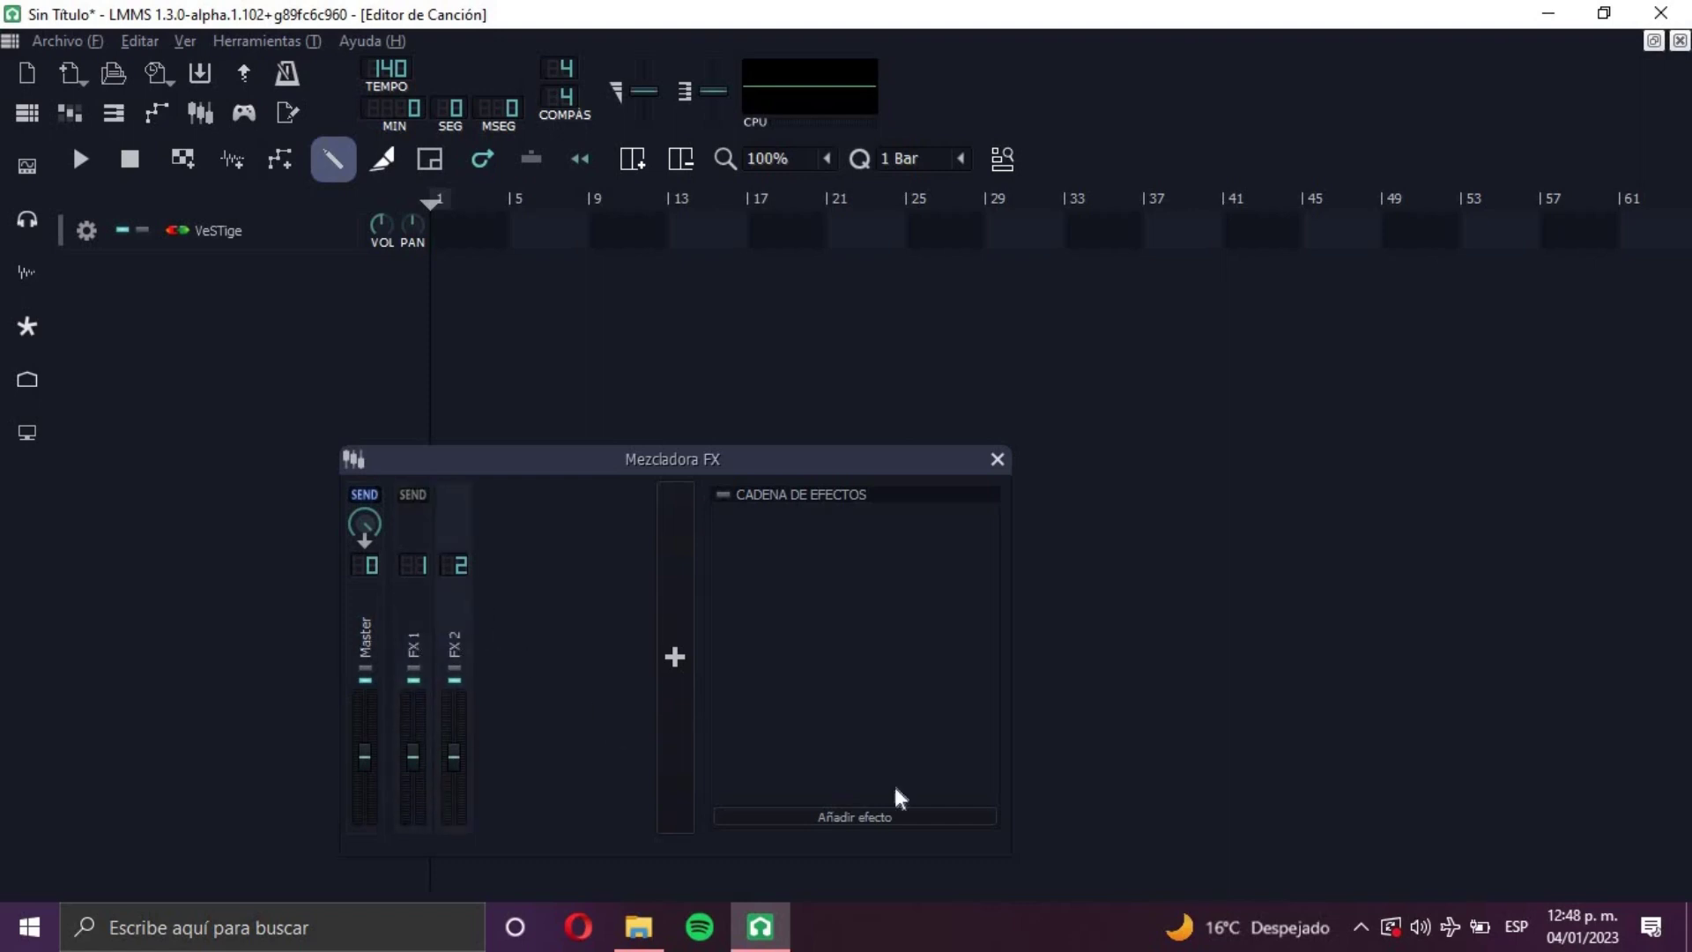
{"action": "left_click", "coordinate": [419, 641]}
{"action": "left_click", "coordinate": [858, 817]}
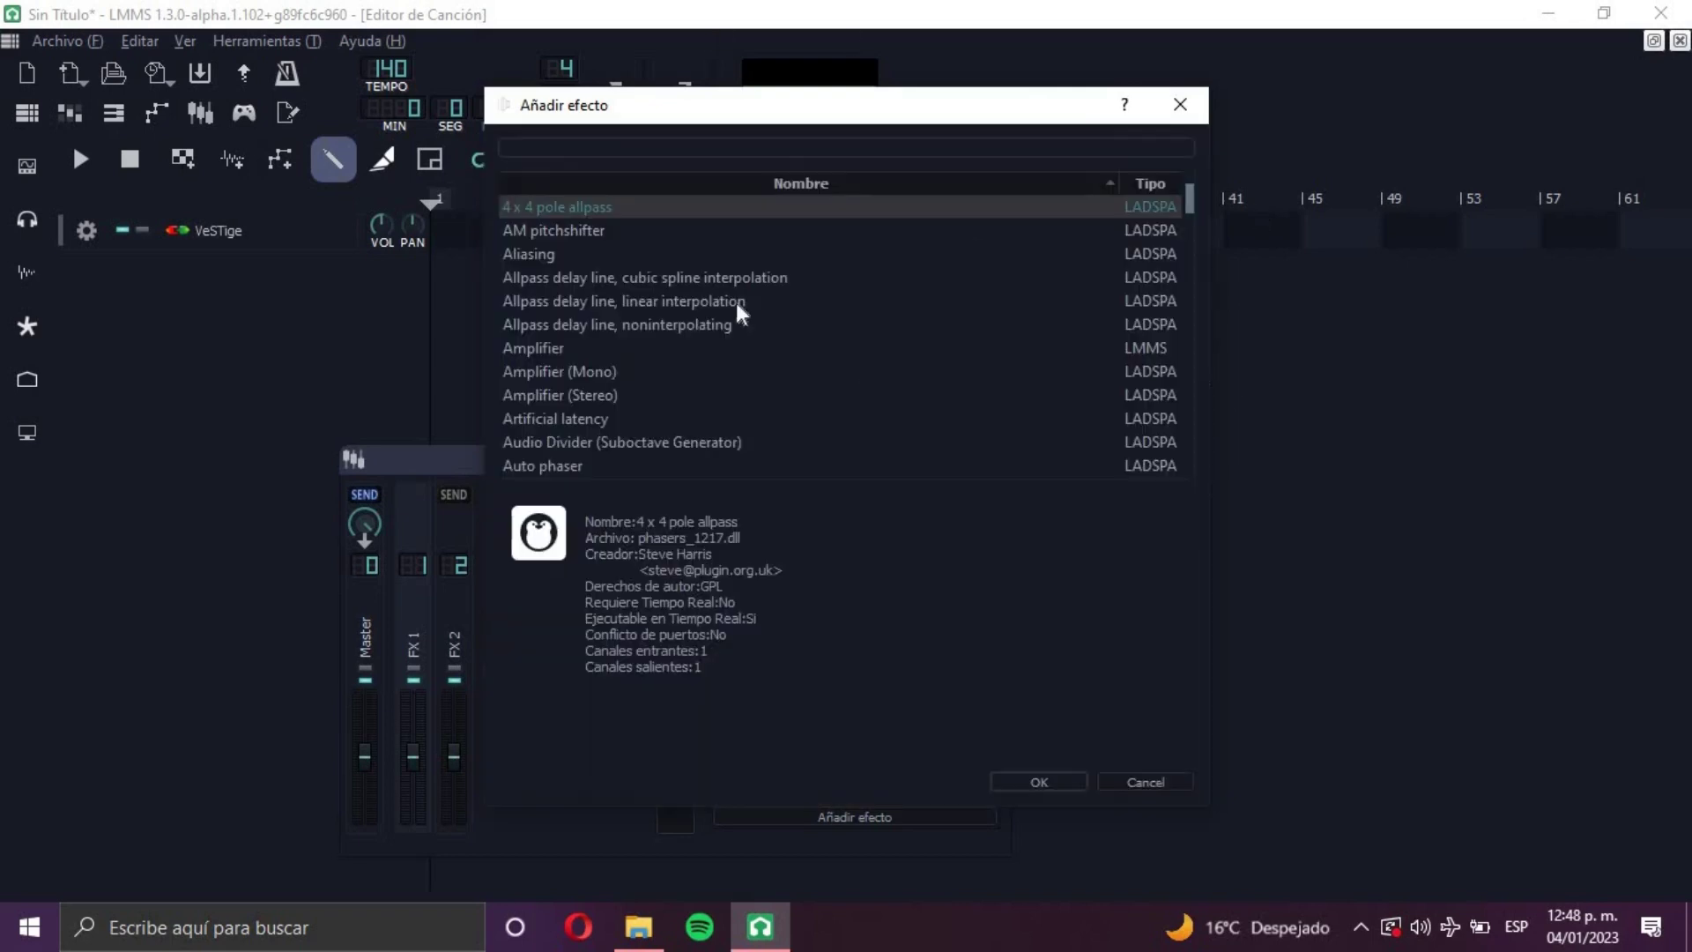
- Browse the effect list, viewing details of C* AmpV - Tube amp, Allpass delay line and Aliasing
{"action": "scroll", "coordinate": [737, 303], "scroll_direction": "down", "scroll_amount": 3}
{"action": "scroll", "coordinate": [717, 326], "scroll_direction": "up", "scroll_amount": 3}
{"action": "scroll", "coordinate": [643, 338], "scroll_direction": "down", "scroll_amount": 3}
{"action": "left_click", "coordinate": [689, 394]}
{"action": "scroll", "coordinate": [628, 370], "scroll_direction": "up", "scroll_amount": 3}
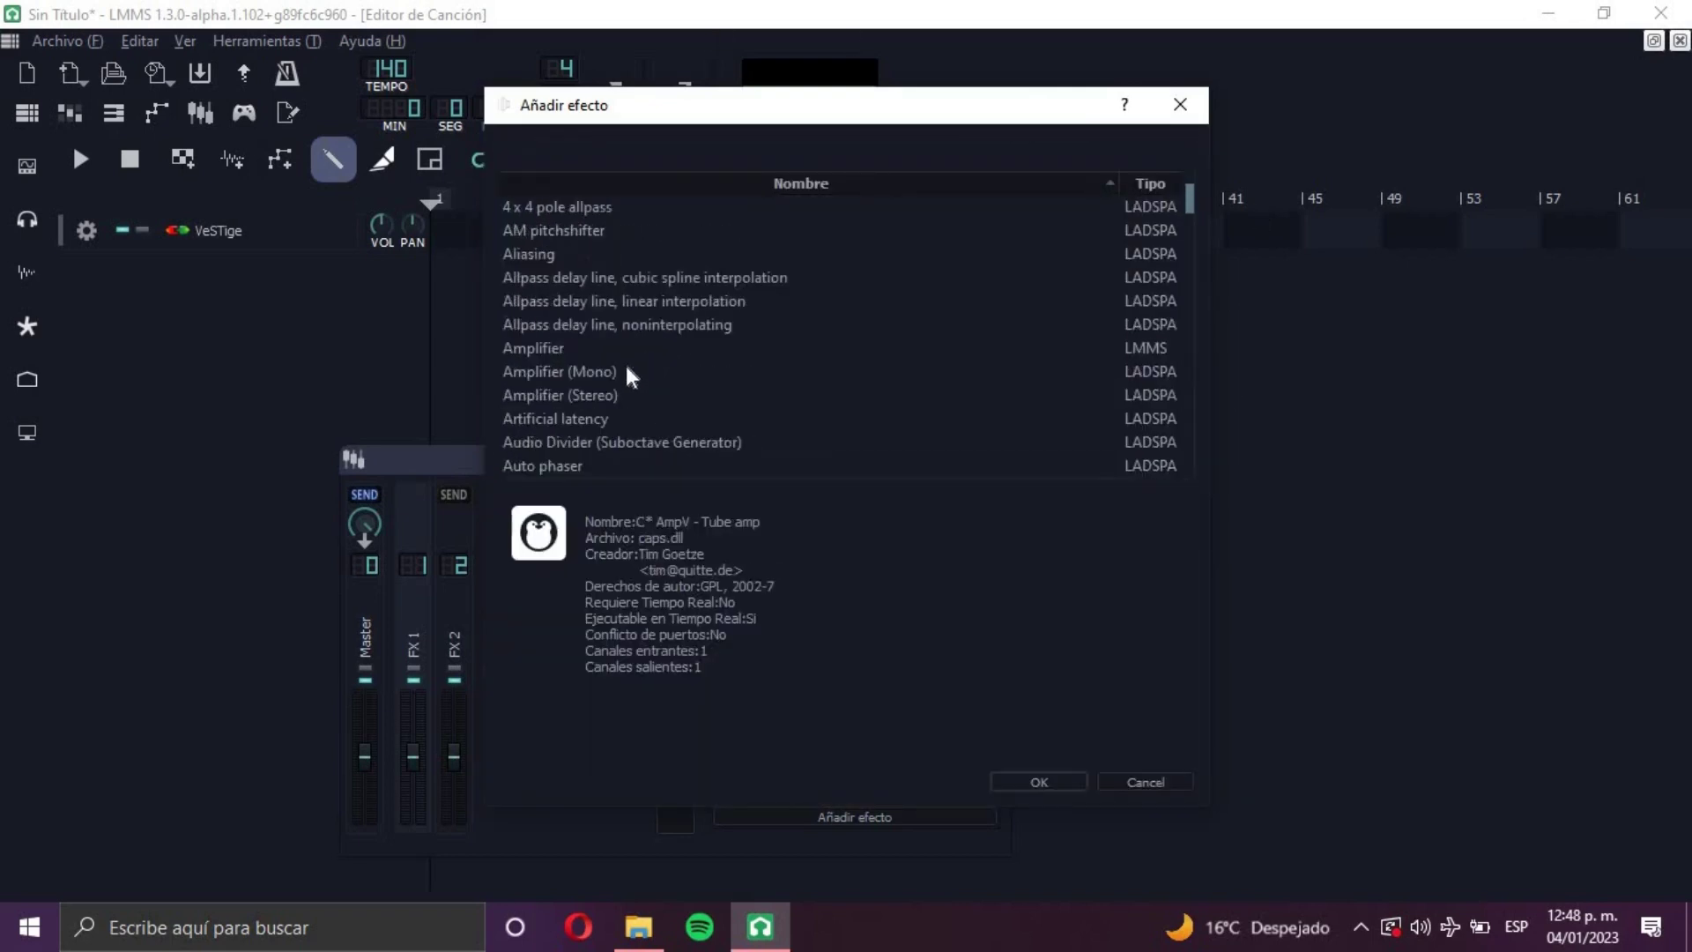
{"action": "left_click", "coordinate": [550, 303]}
{"action": "left_click", "coordinate": [562, 255]}
- Cancel the effect chooser without adding anything and close the Mezcladora FX window
{"action": "scroll", "coordinate": [632, 362], "scroll_direction": "down", "scroll_amount": 12}
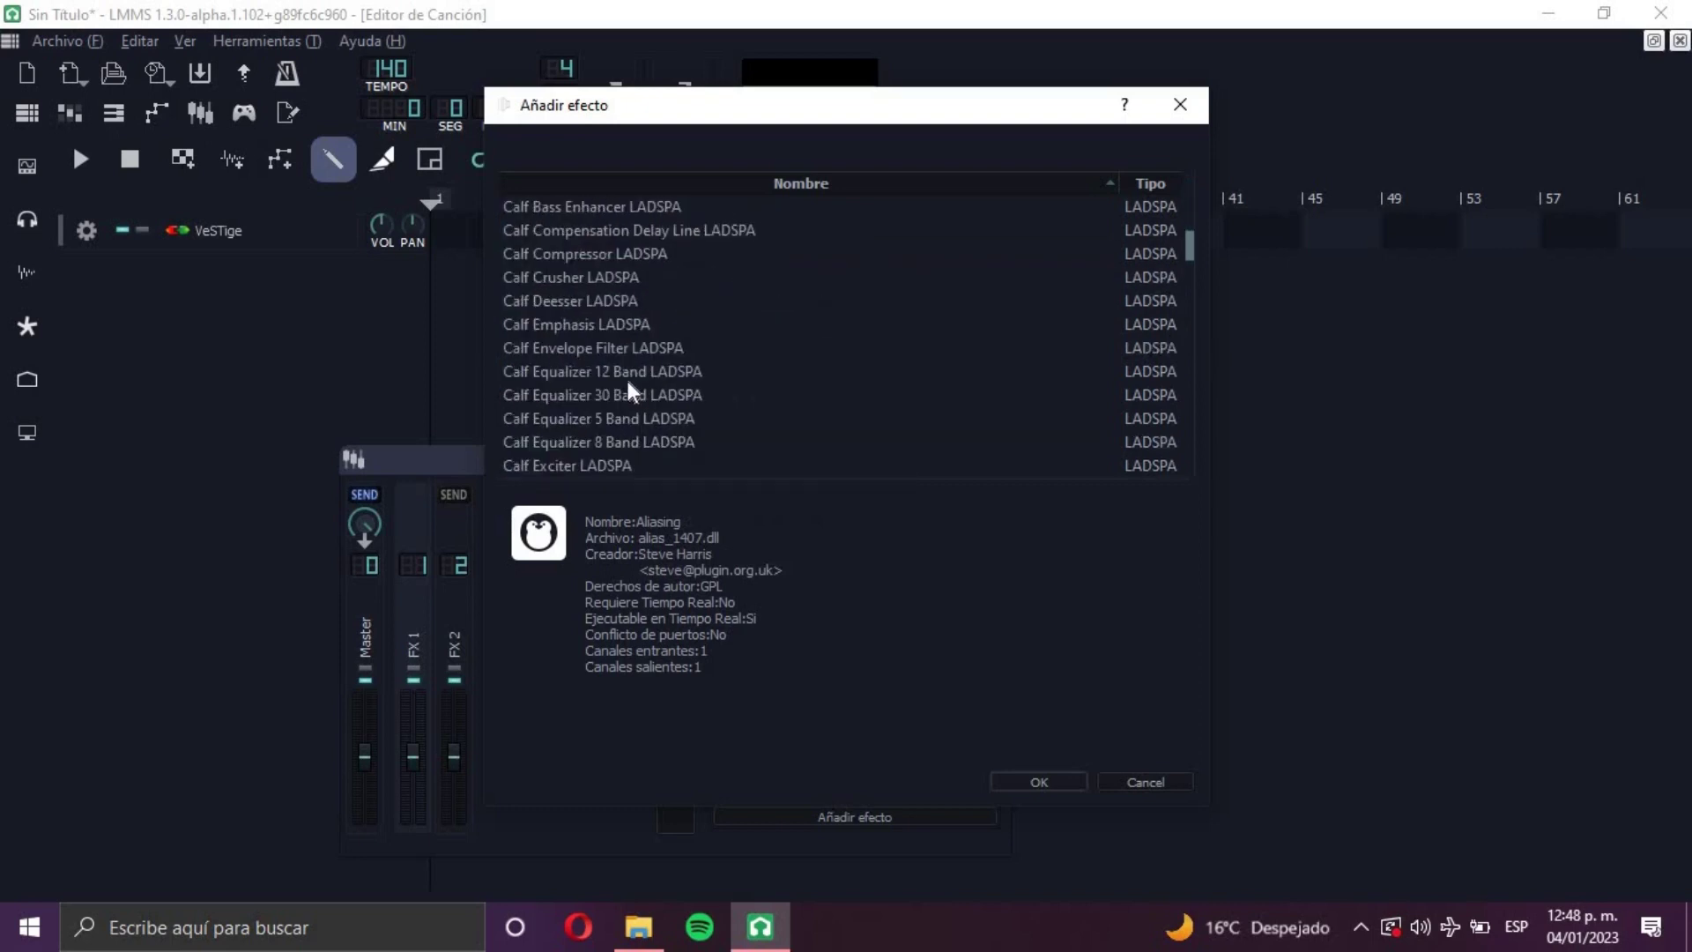
{"action": "scroll", "coordinate": [627, 381], "scroll_direction": "down", "scroll_amount": 6}
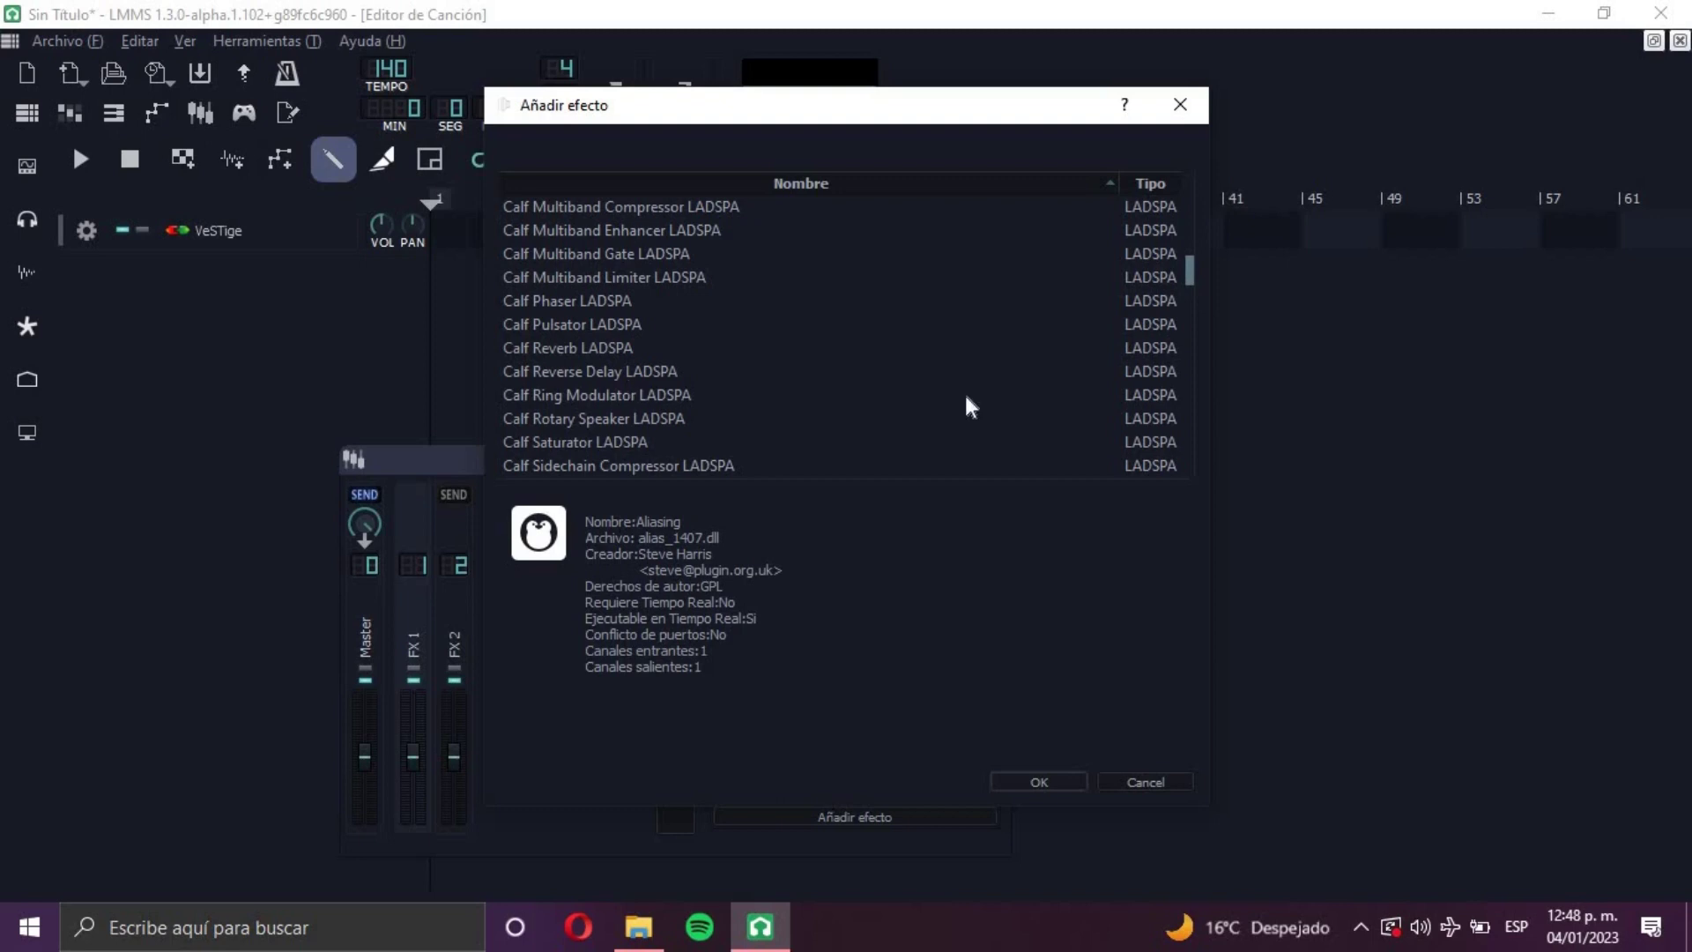
{"action": "left_click_drag", "start_coordinate": [1189, 269], "coordinate": [1207, 194]}
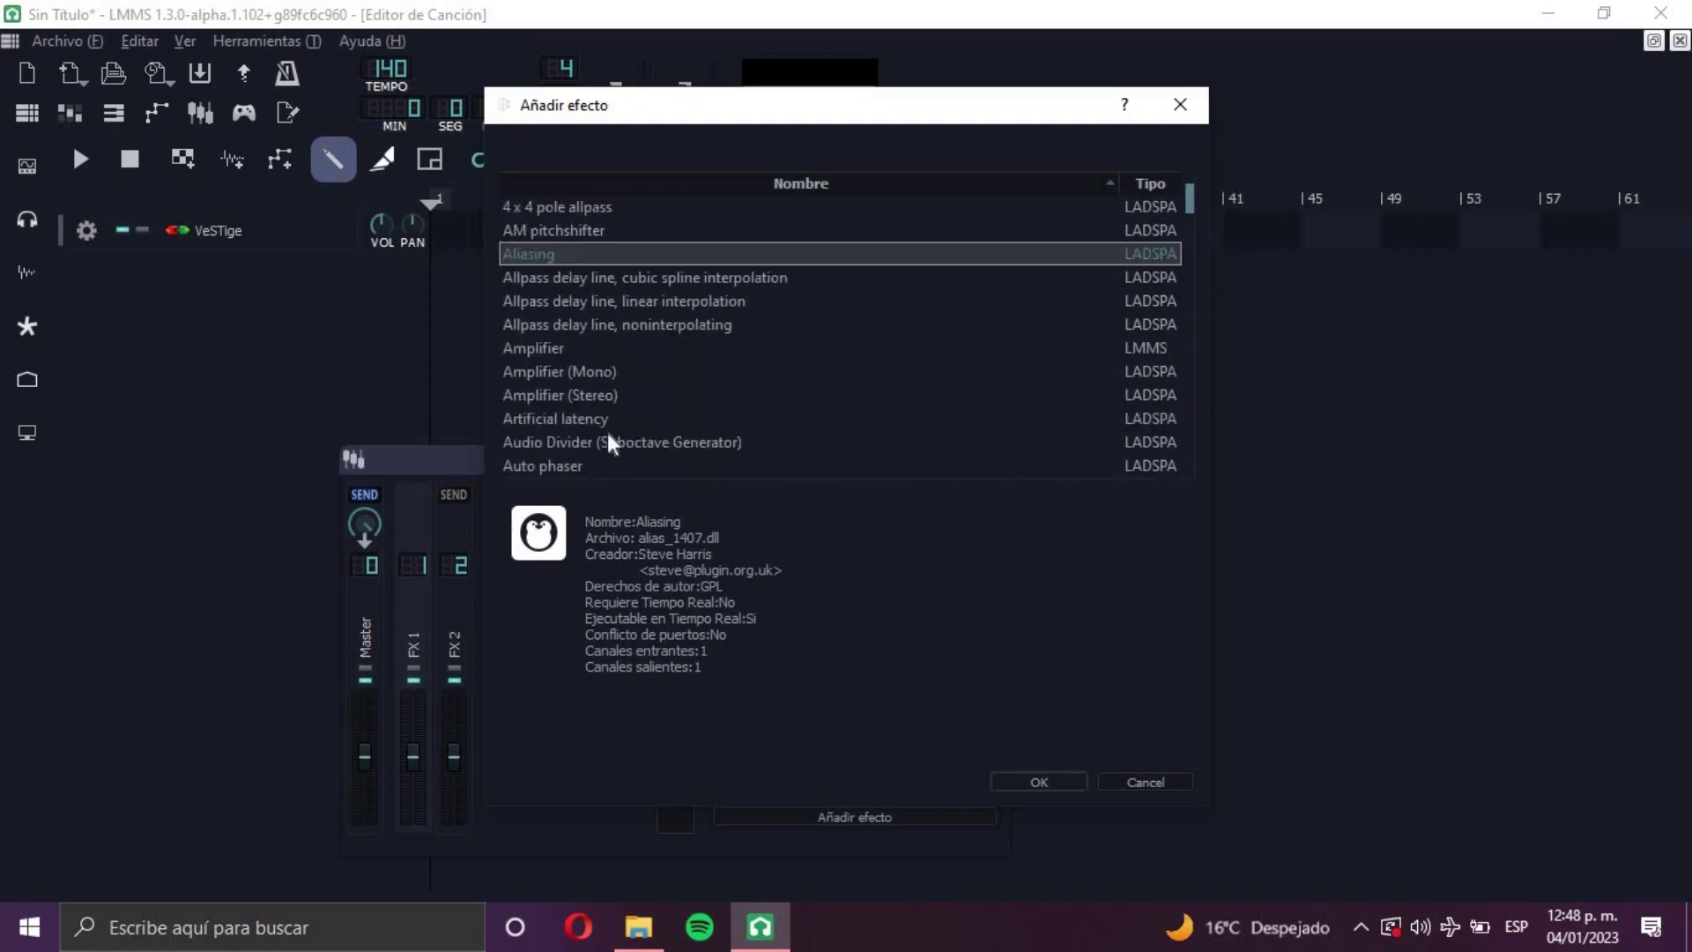
{"action": "scroll", "coordinate": [780, 304], "scroll_direction": "down", "scroll_amount": 6}
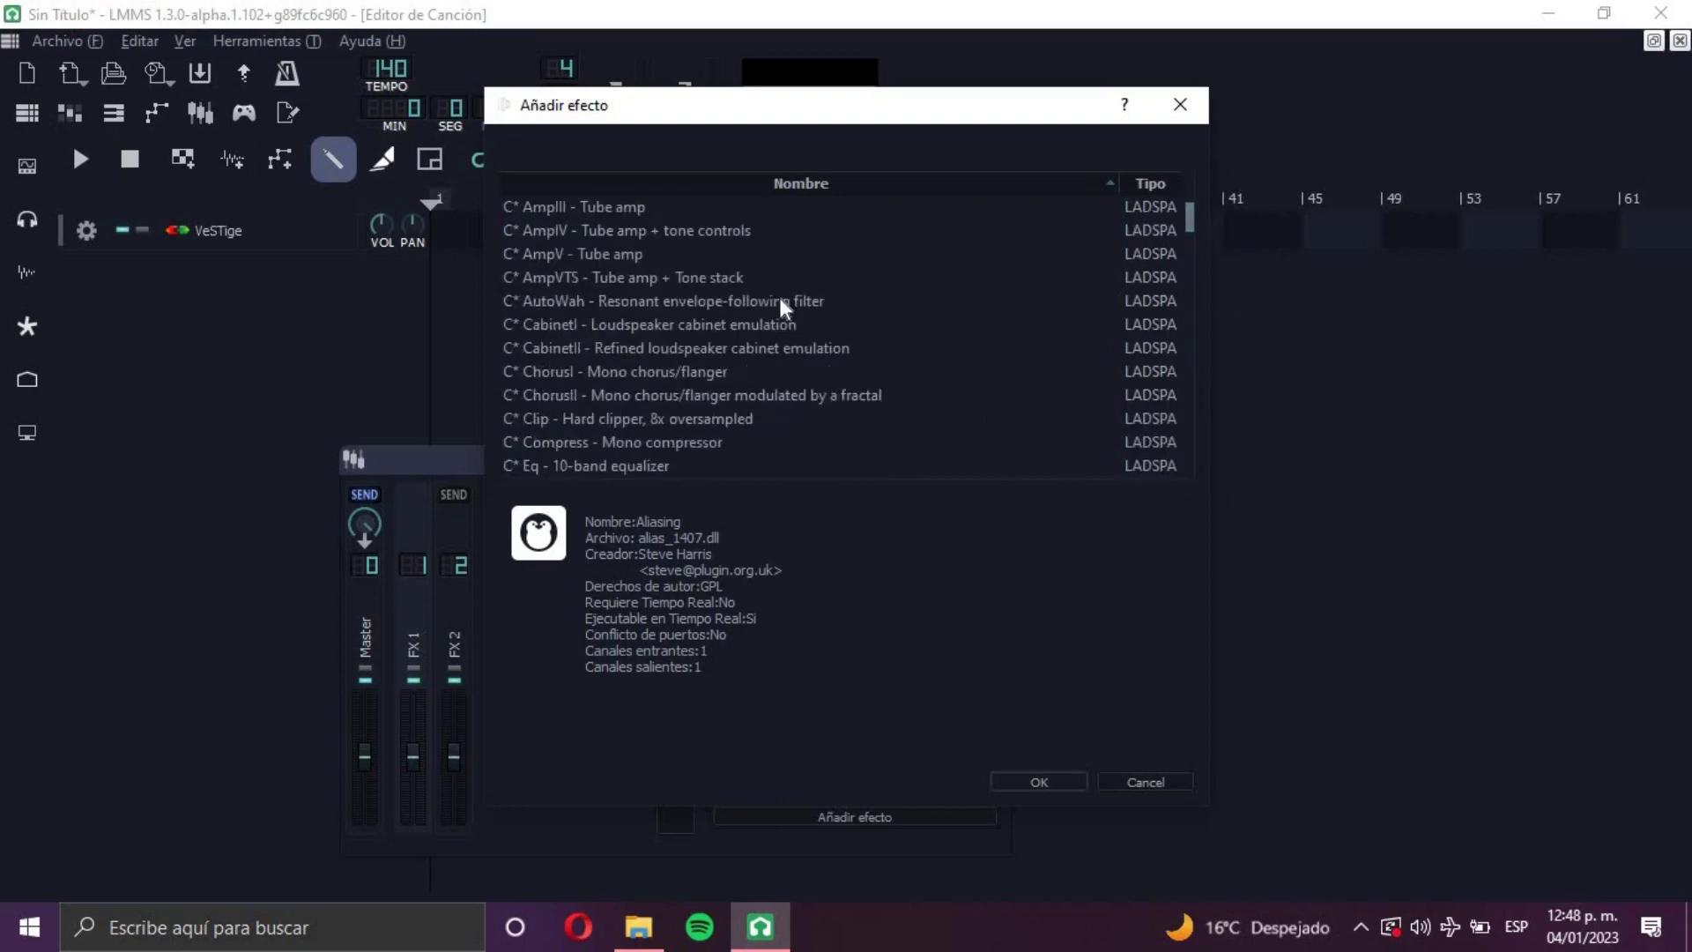
{"action": "left_click", "coordinate": [1146, 781]}
{"action": "left_click", "coordinate": [995, 459]}
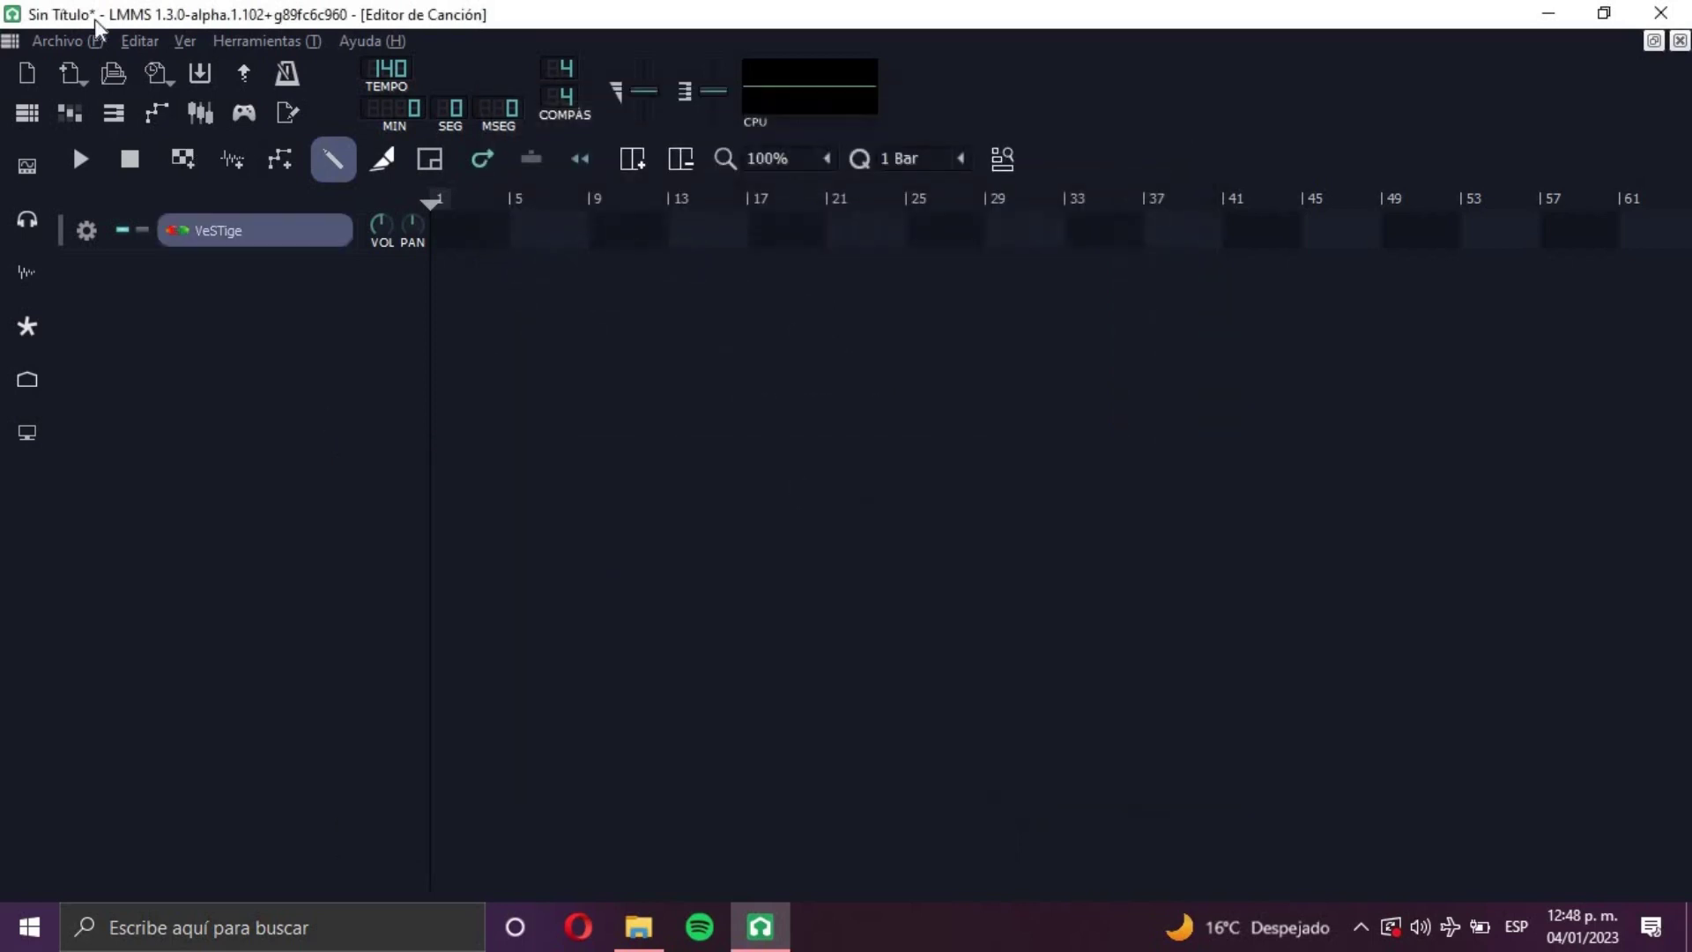
- In Configuración > Lugares, set the VST plugins directory to Music's Youlean Loudness Meter 2 - V2.4.3 - Windows folder and save
{"action": "left_click", "coordinate": [139, 40]}
{"action": "left_click", "coordinate": [168, 140]}
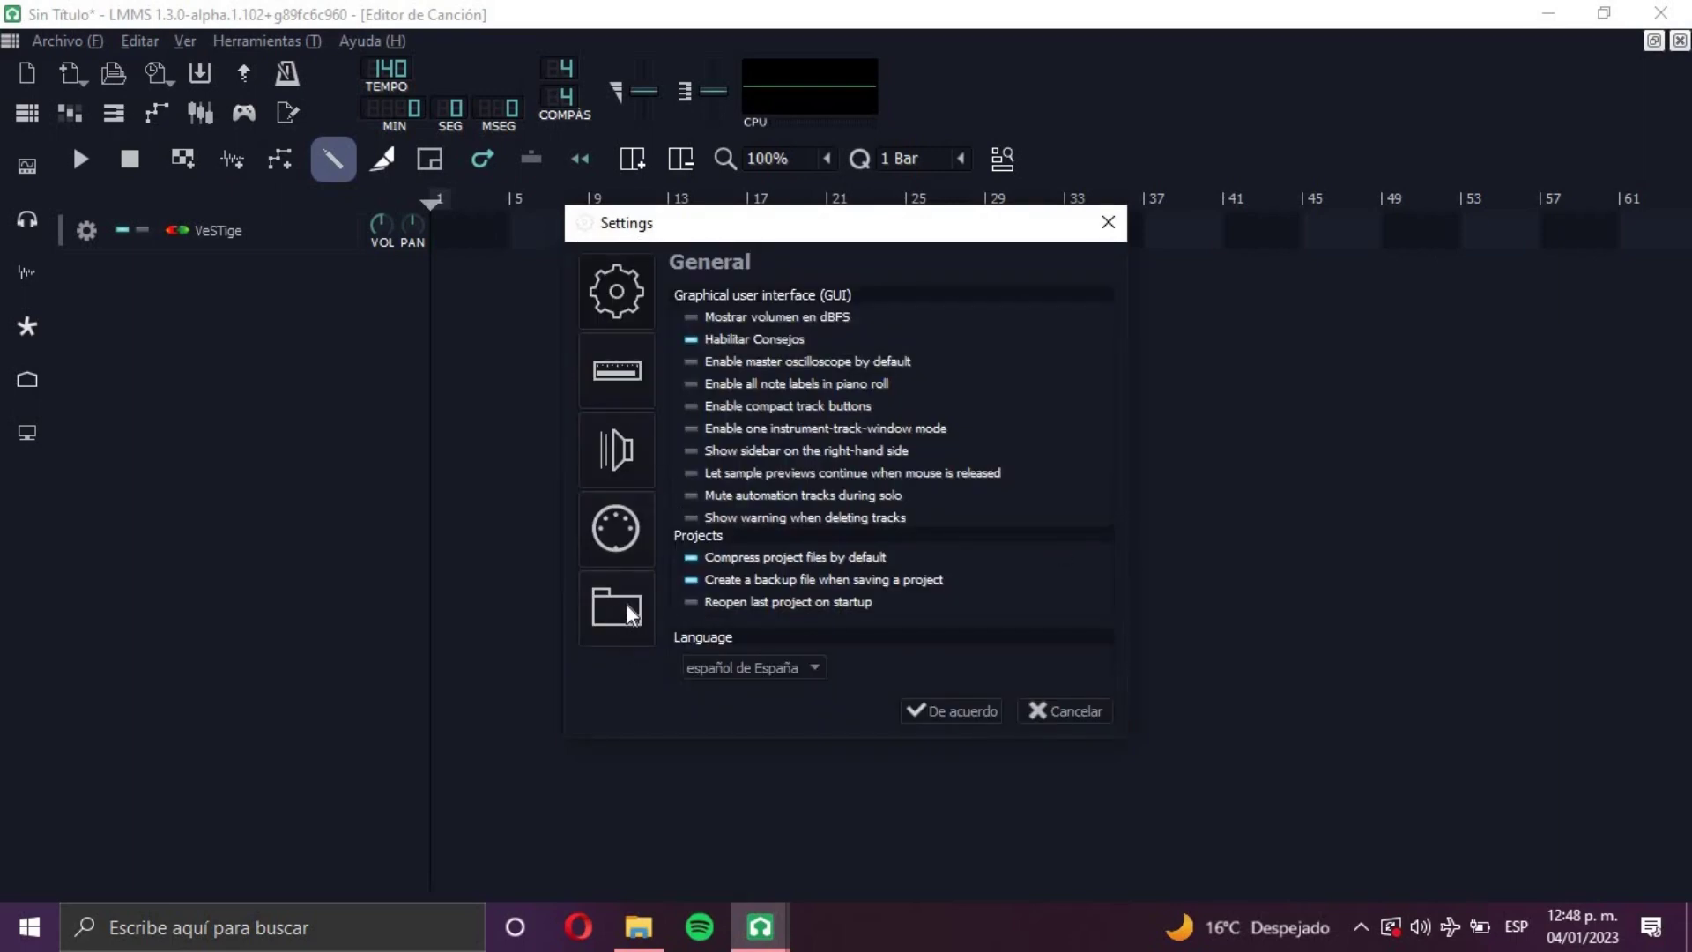
{"action": "left_click", "coordinate": [625, 604]}
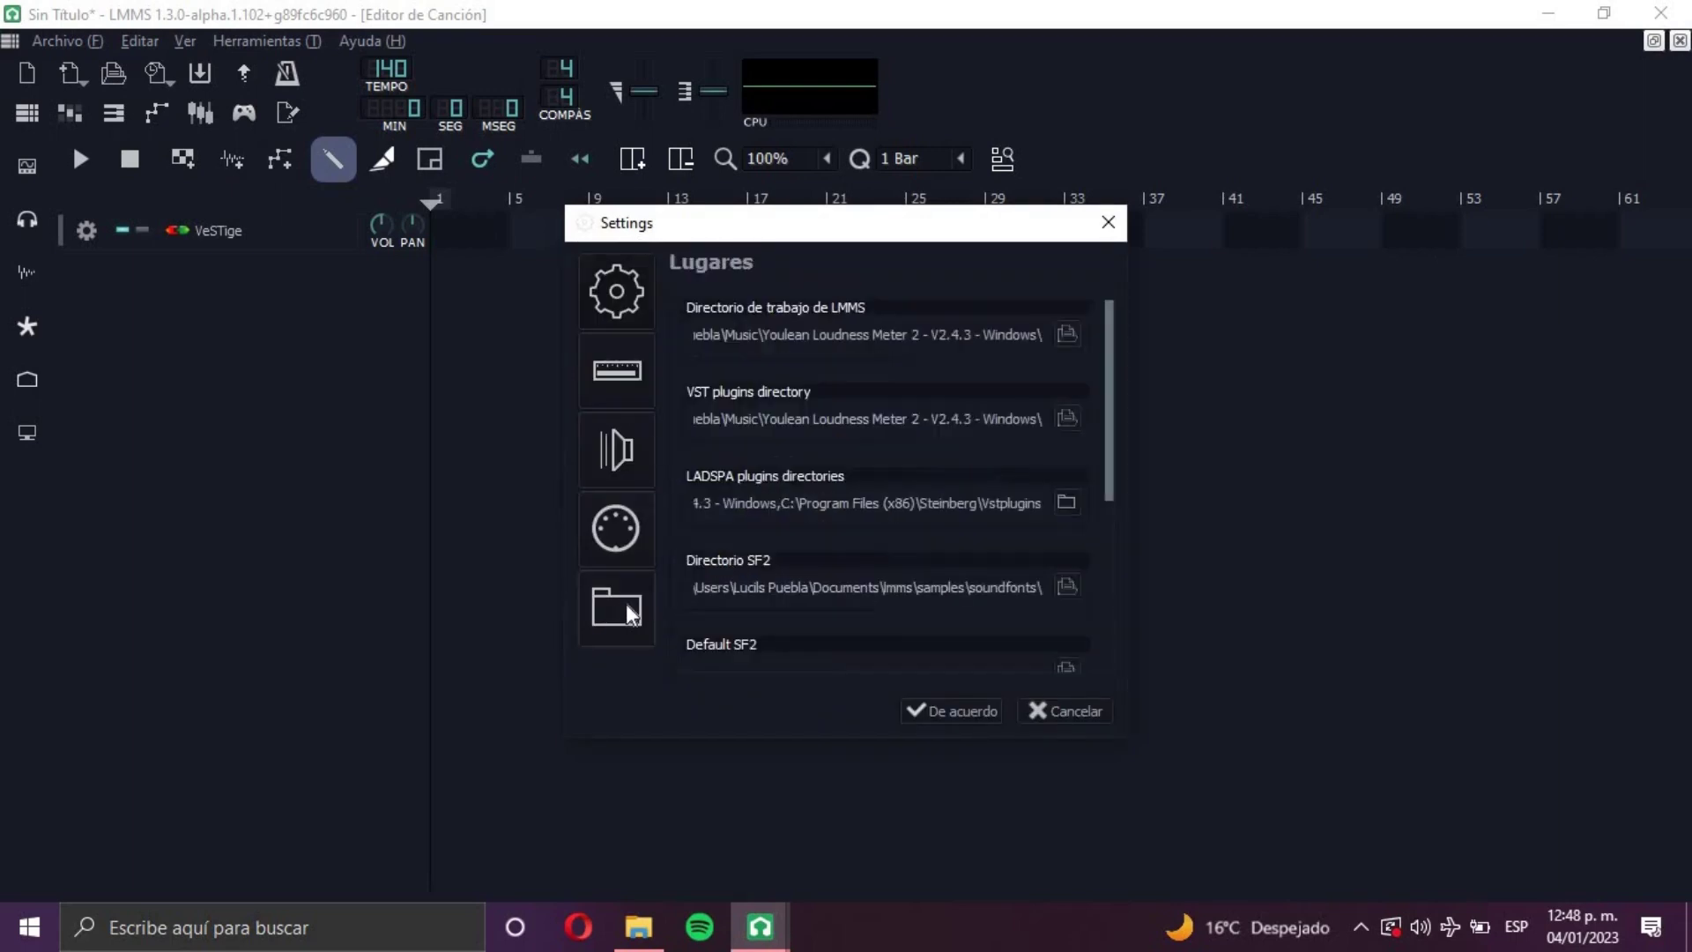
{"action": "left_click", "coordinate": [1067, 418]}
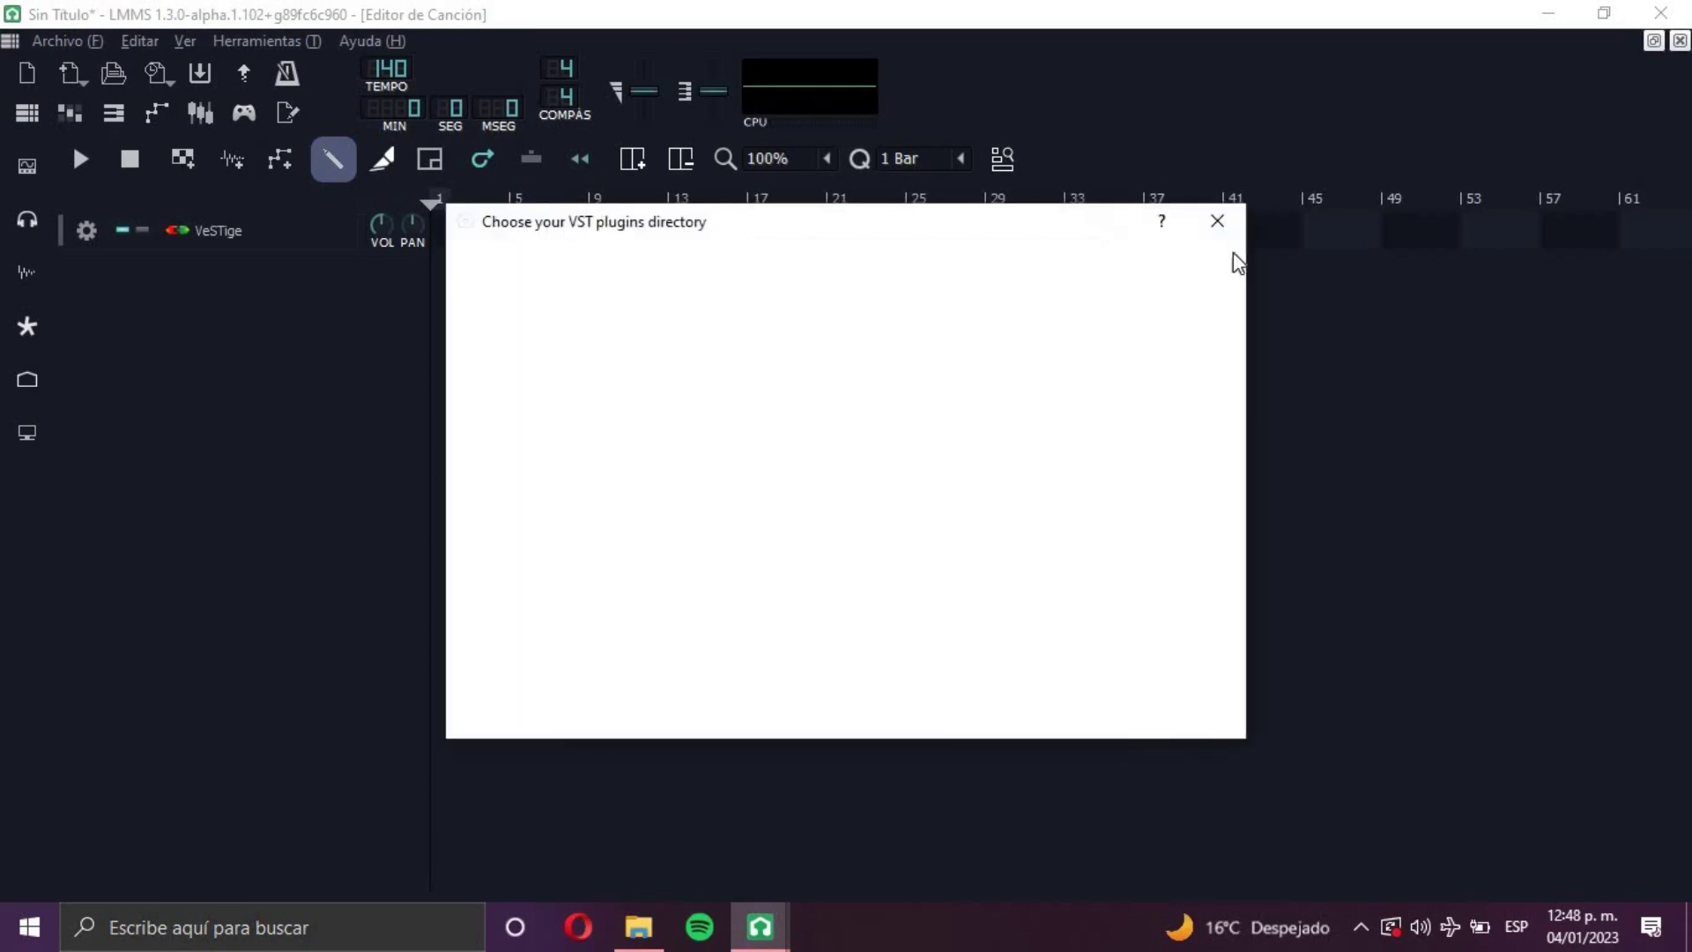
{"action": "left_click", "coordinate": [1220, 222]}
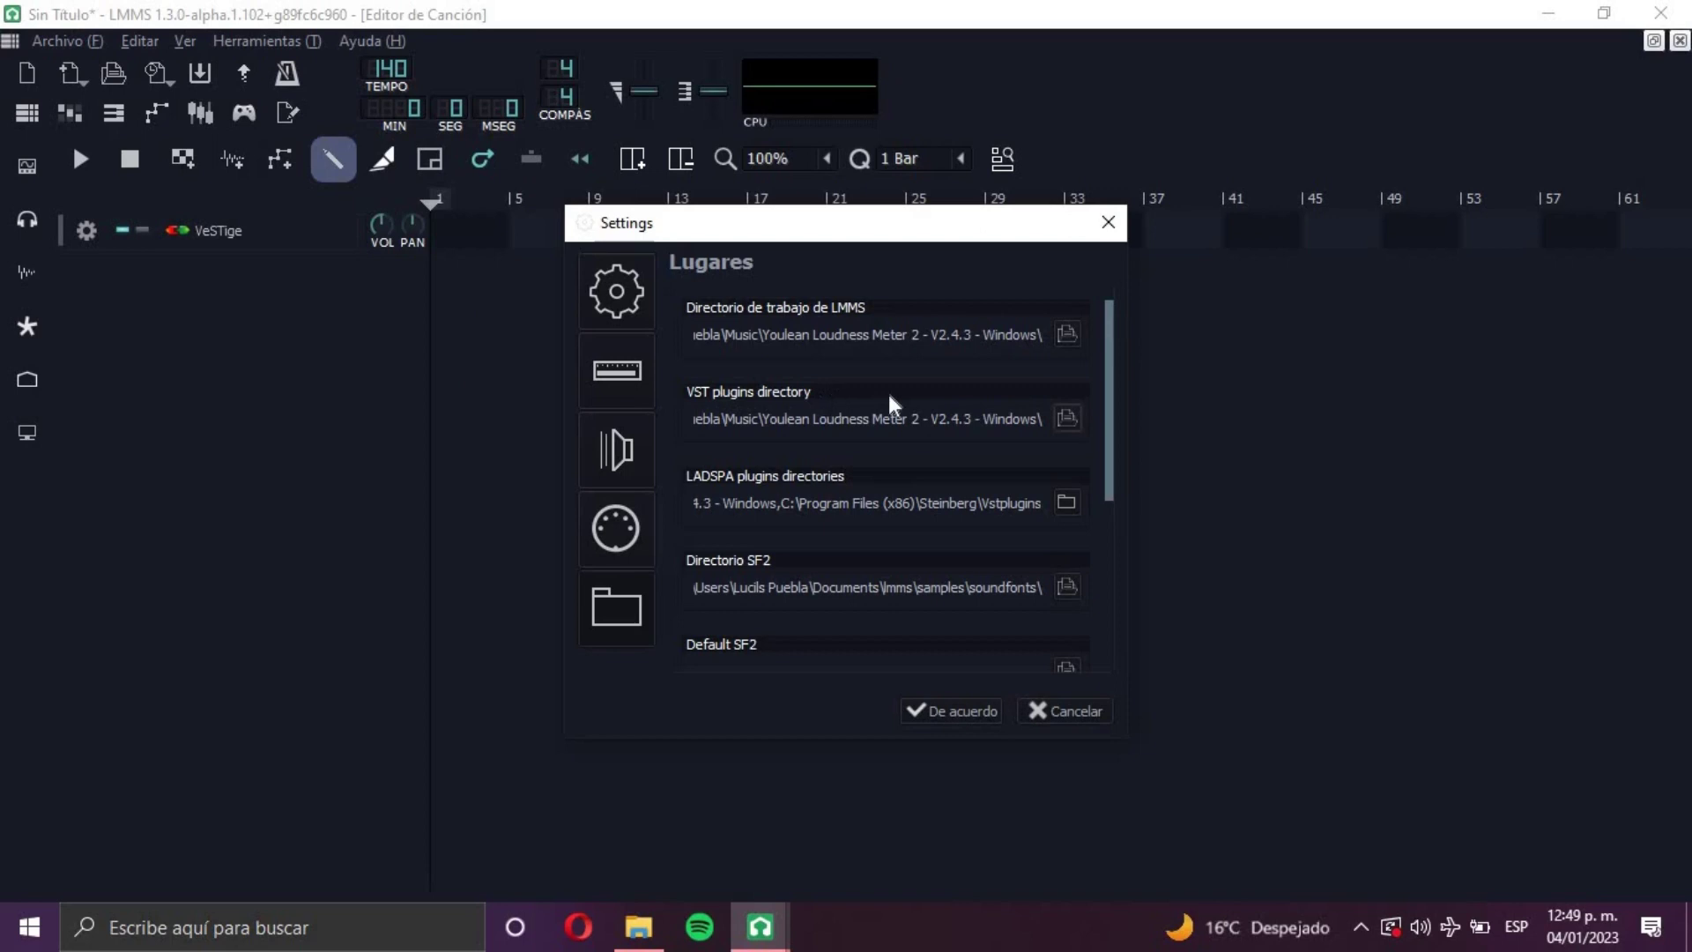
{"action": "left_click", "coordinate": [1067, 419]}
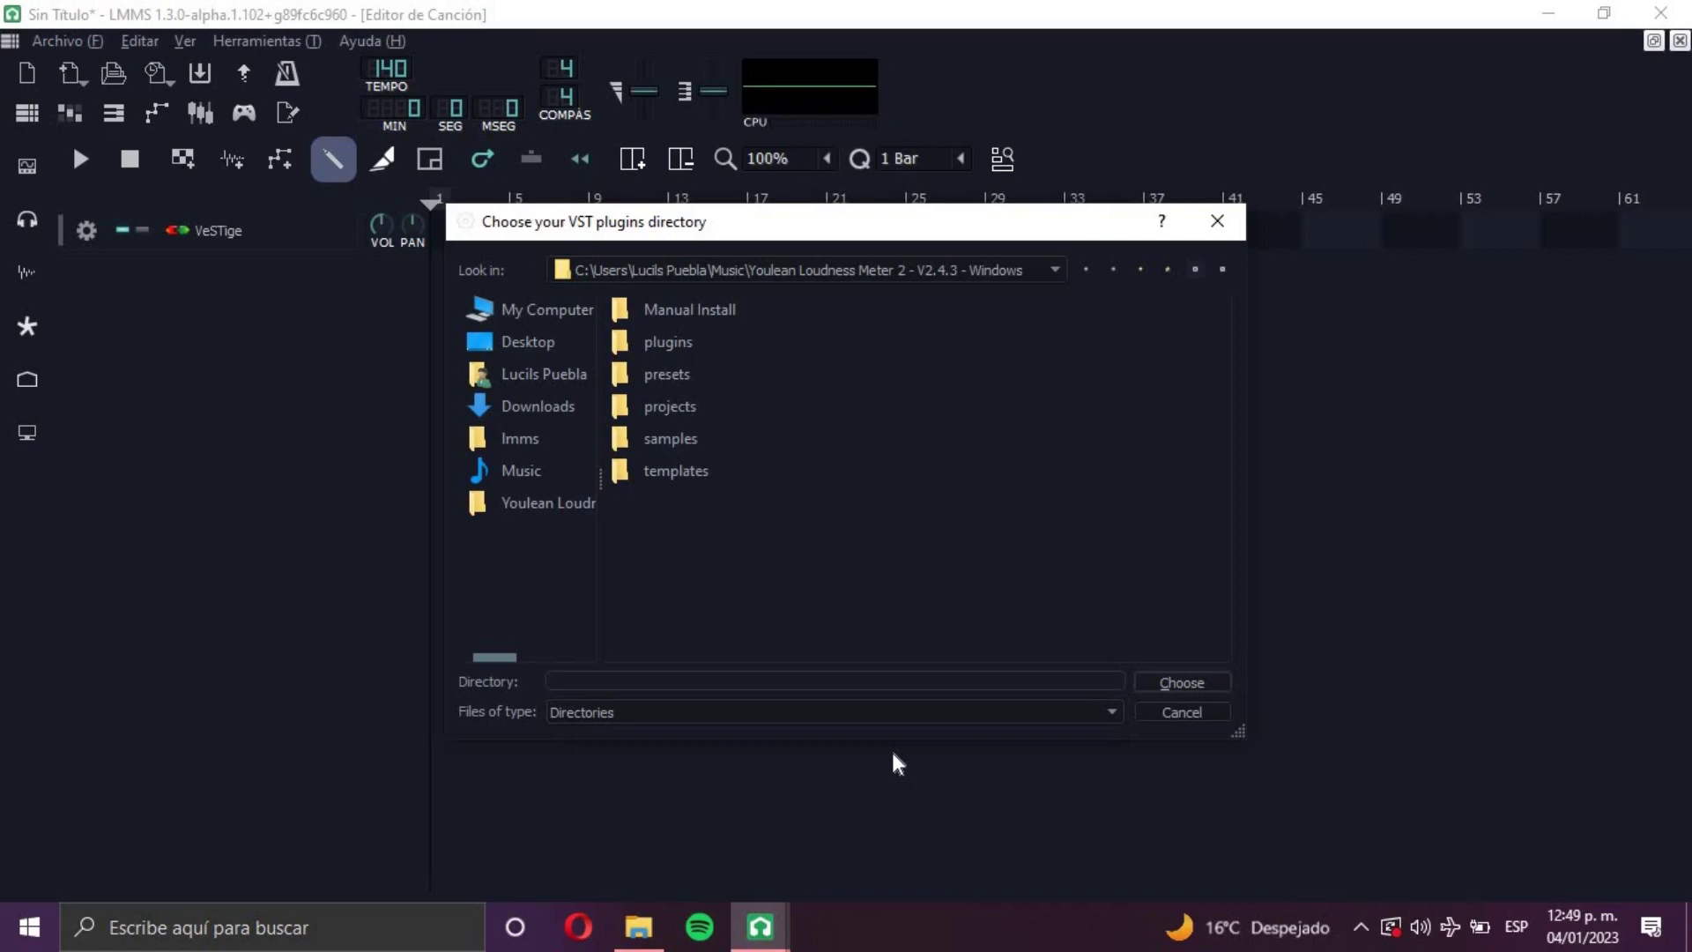
{"action": "left_click", "coordinate": [528, 510]}
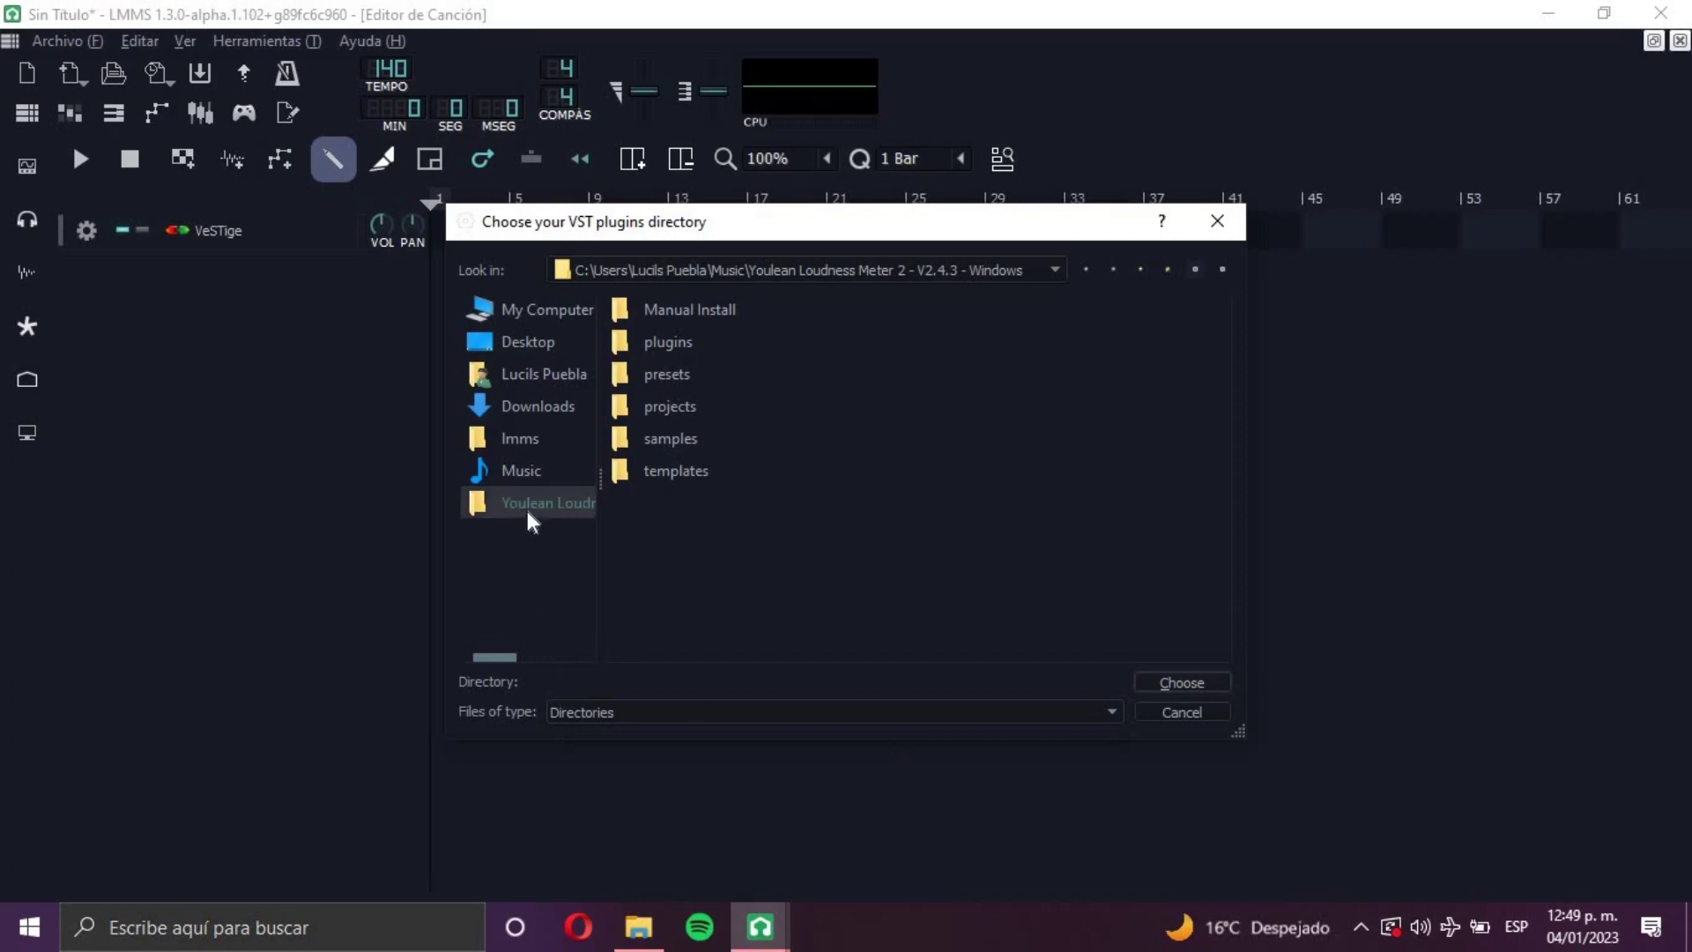
{"action": "left_click", "coordinate": [527, 472]}
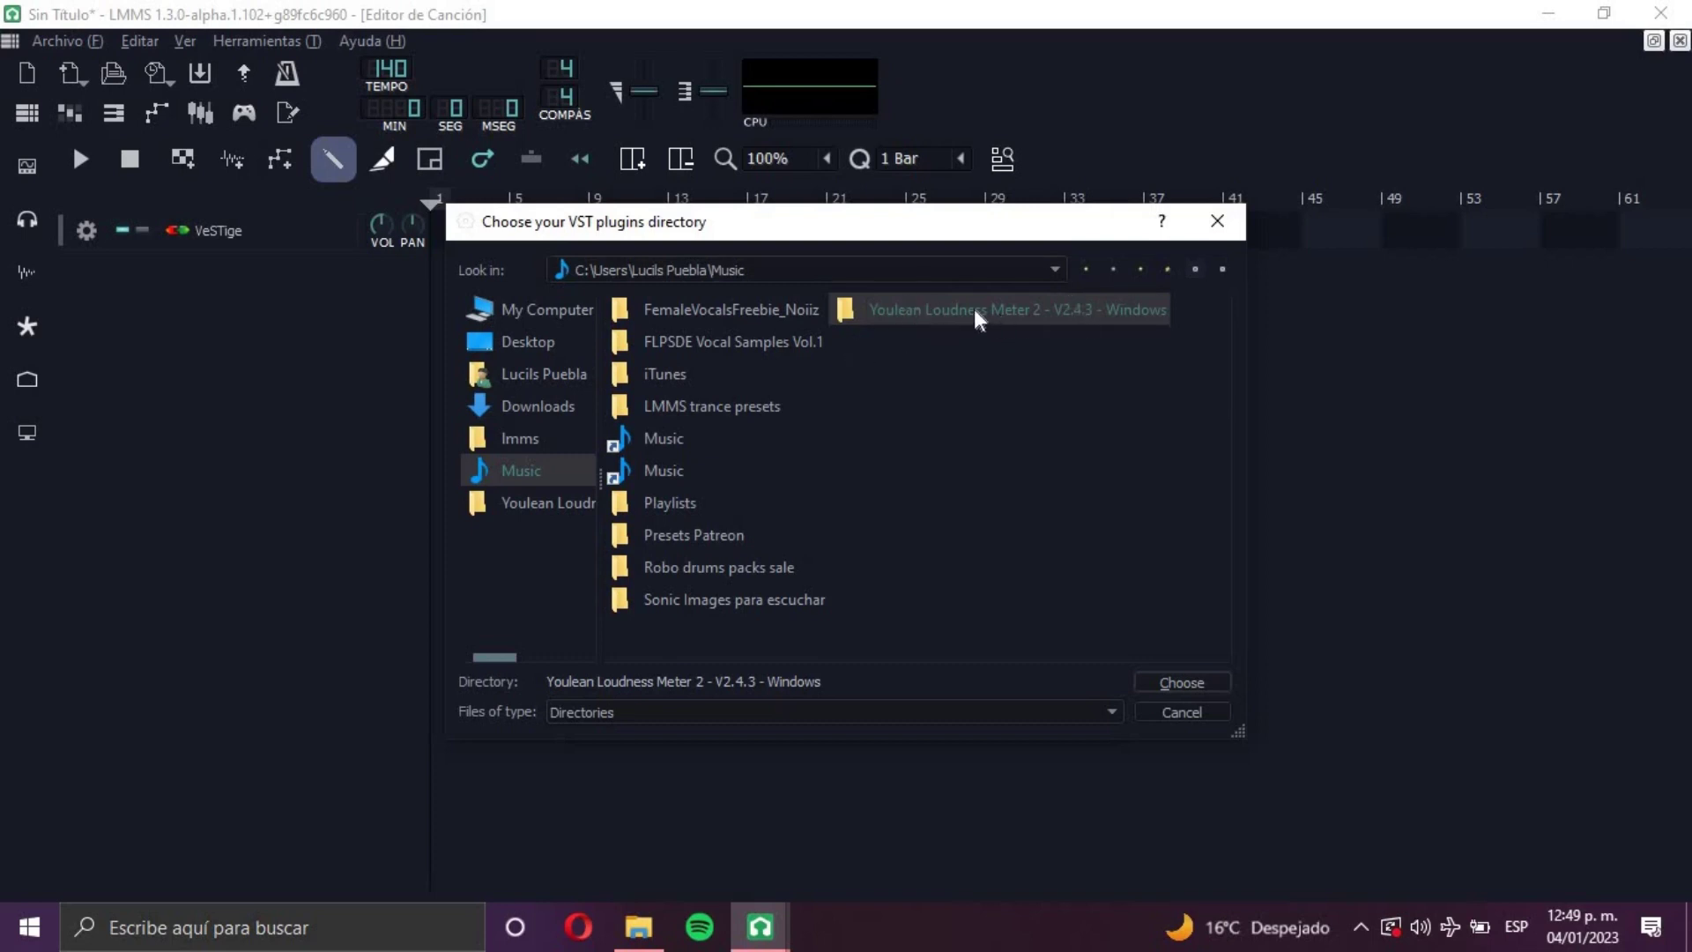
{"action": "left_click", "coordinate": [1190, 681]}
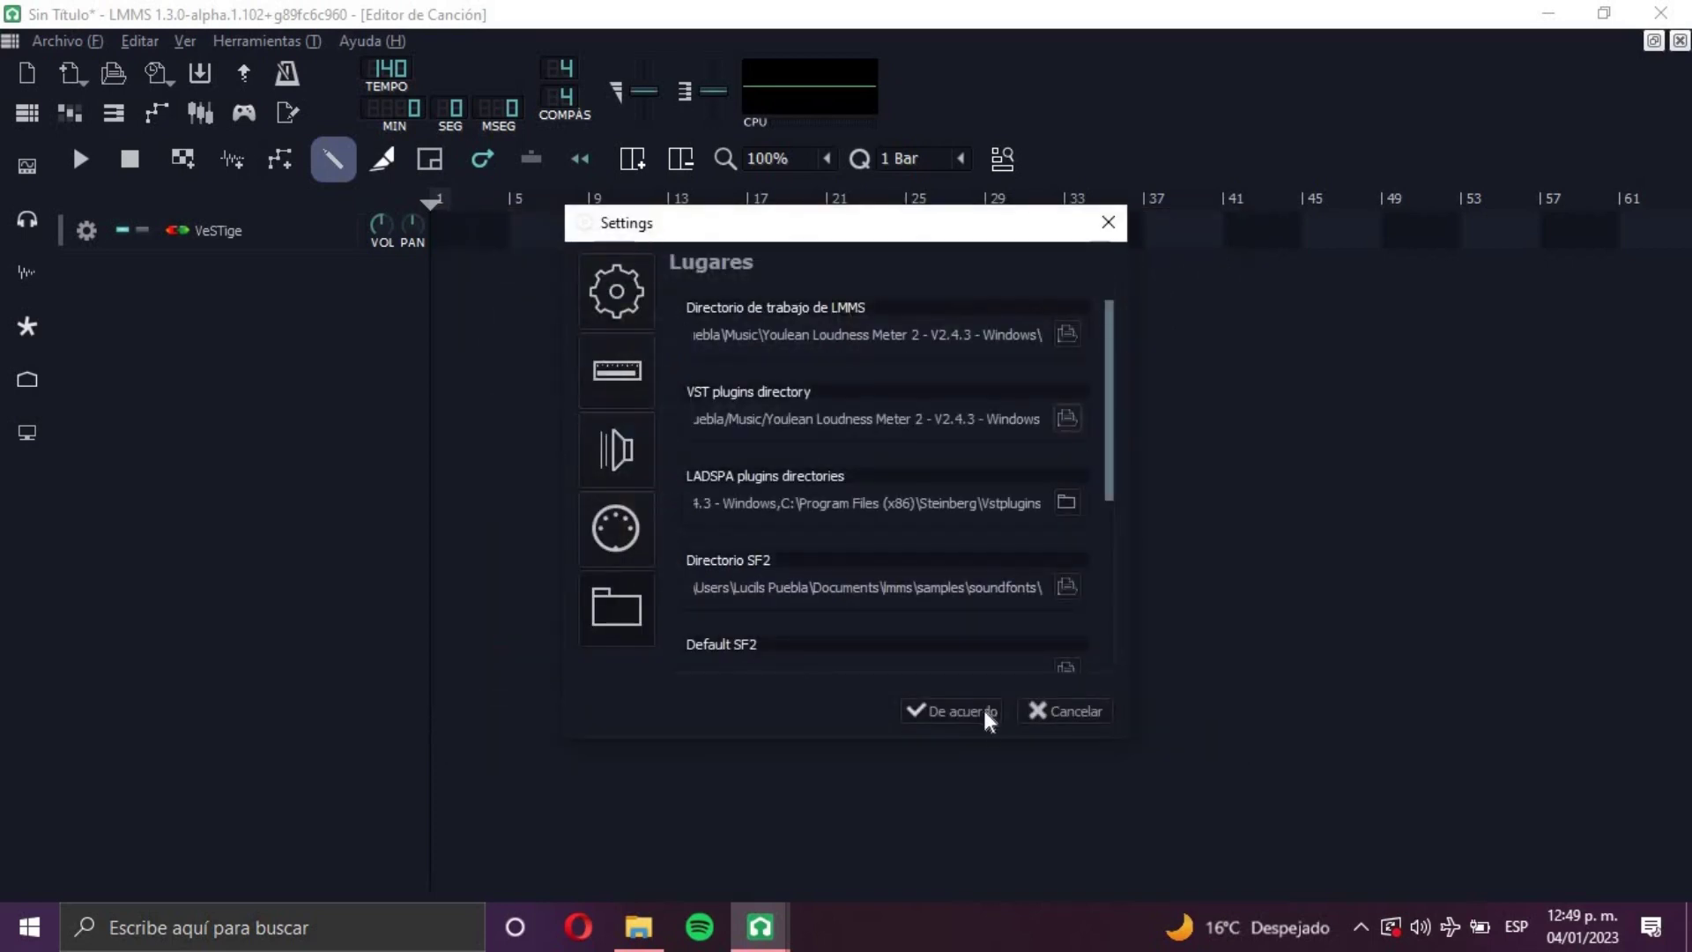
{"action": "left_click", "coordinate": [959, 710]}
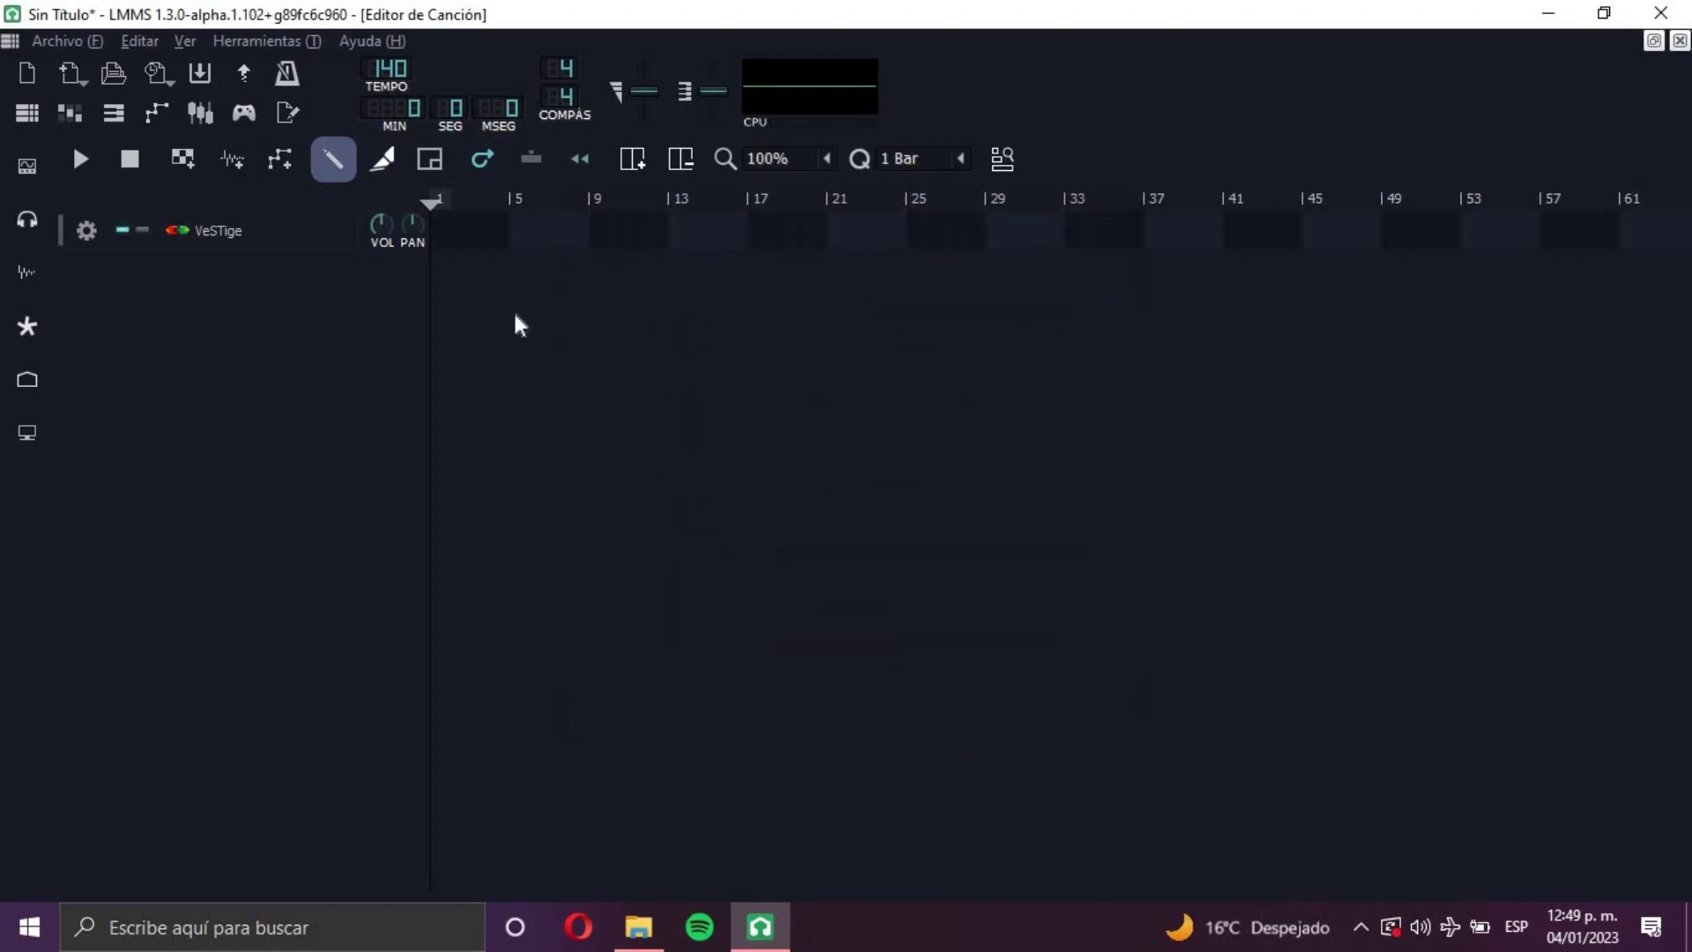
- Search the effect chooser for 'youlean' and add Youlean Loudness Meter 2 to the Master effects chain
{"action": "left_click", "coordinate": [200, 115]}
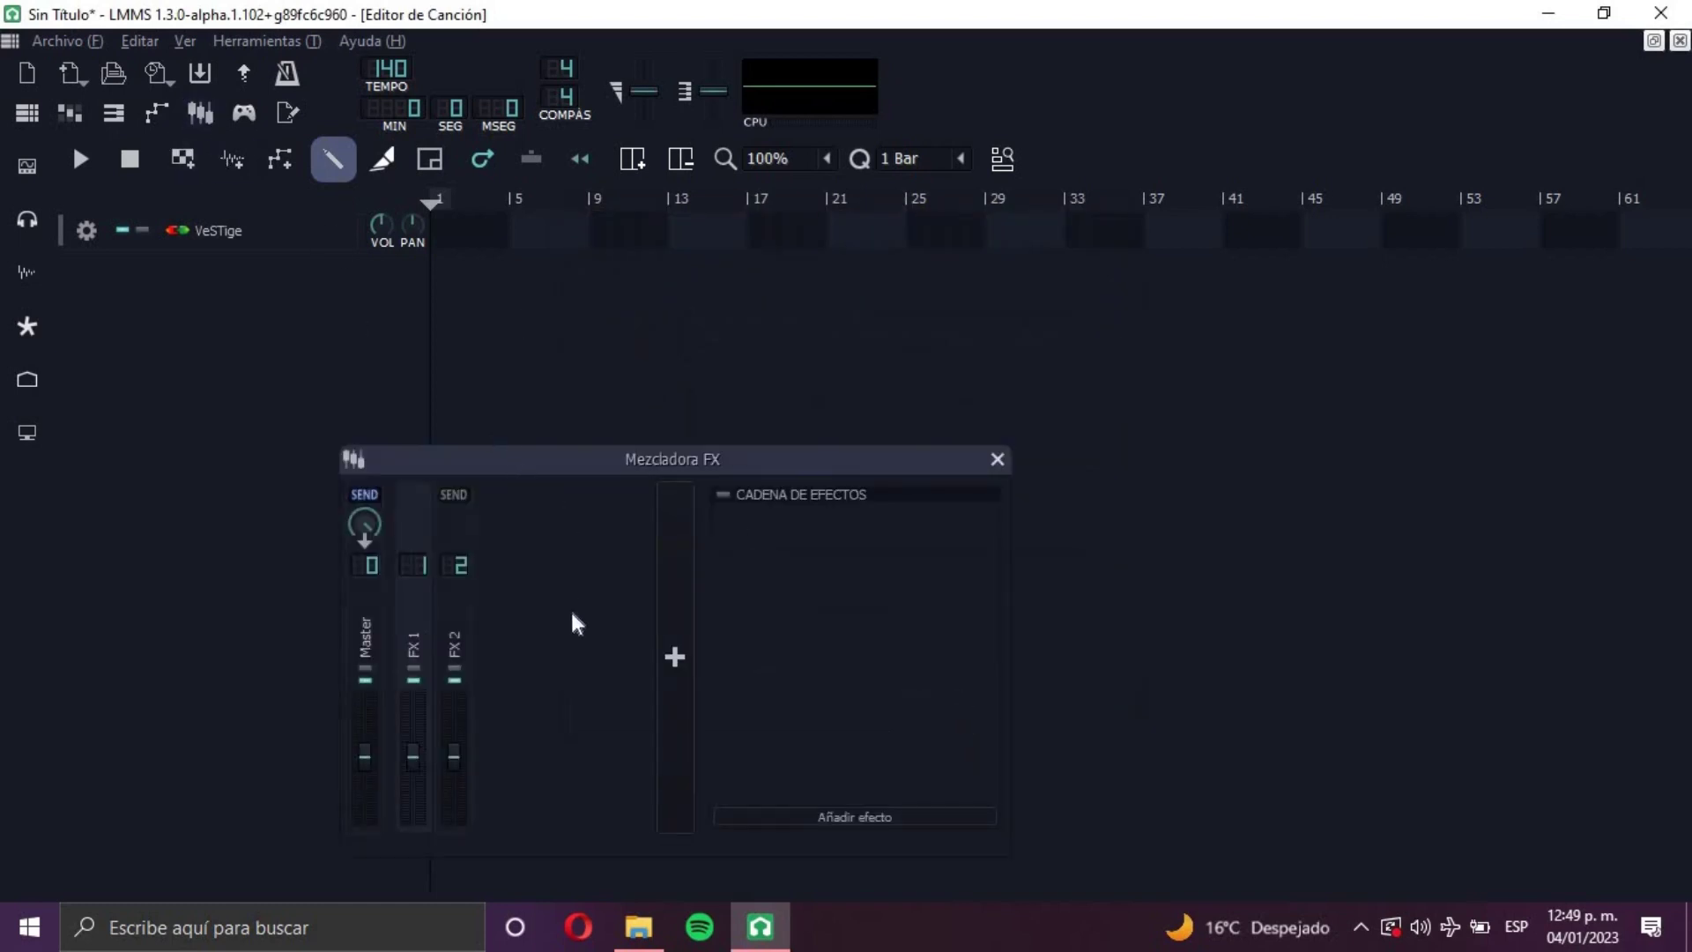
{"action": "left_click", "coordinate": [837, 815]}
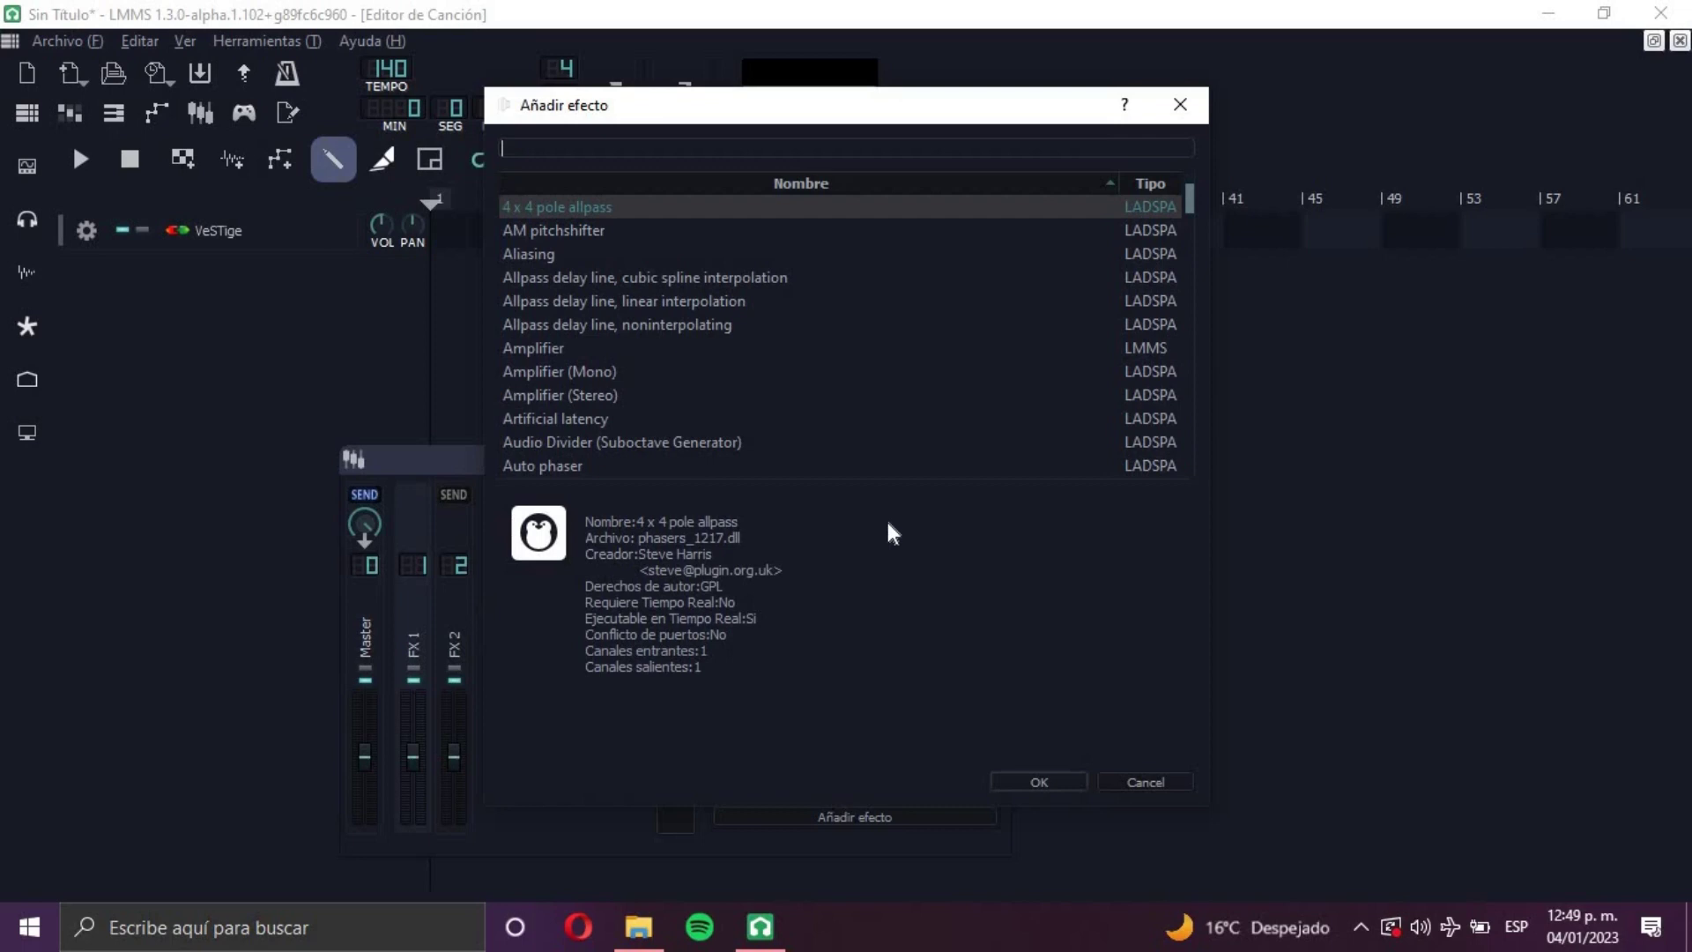
{"action": "left_click_drag", "start_coordinate": [1191, 188], "coordinate": [669, 170]}
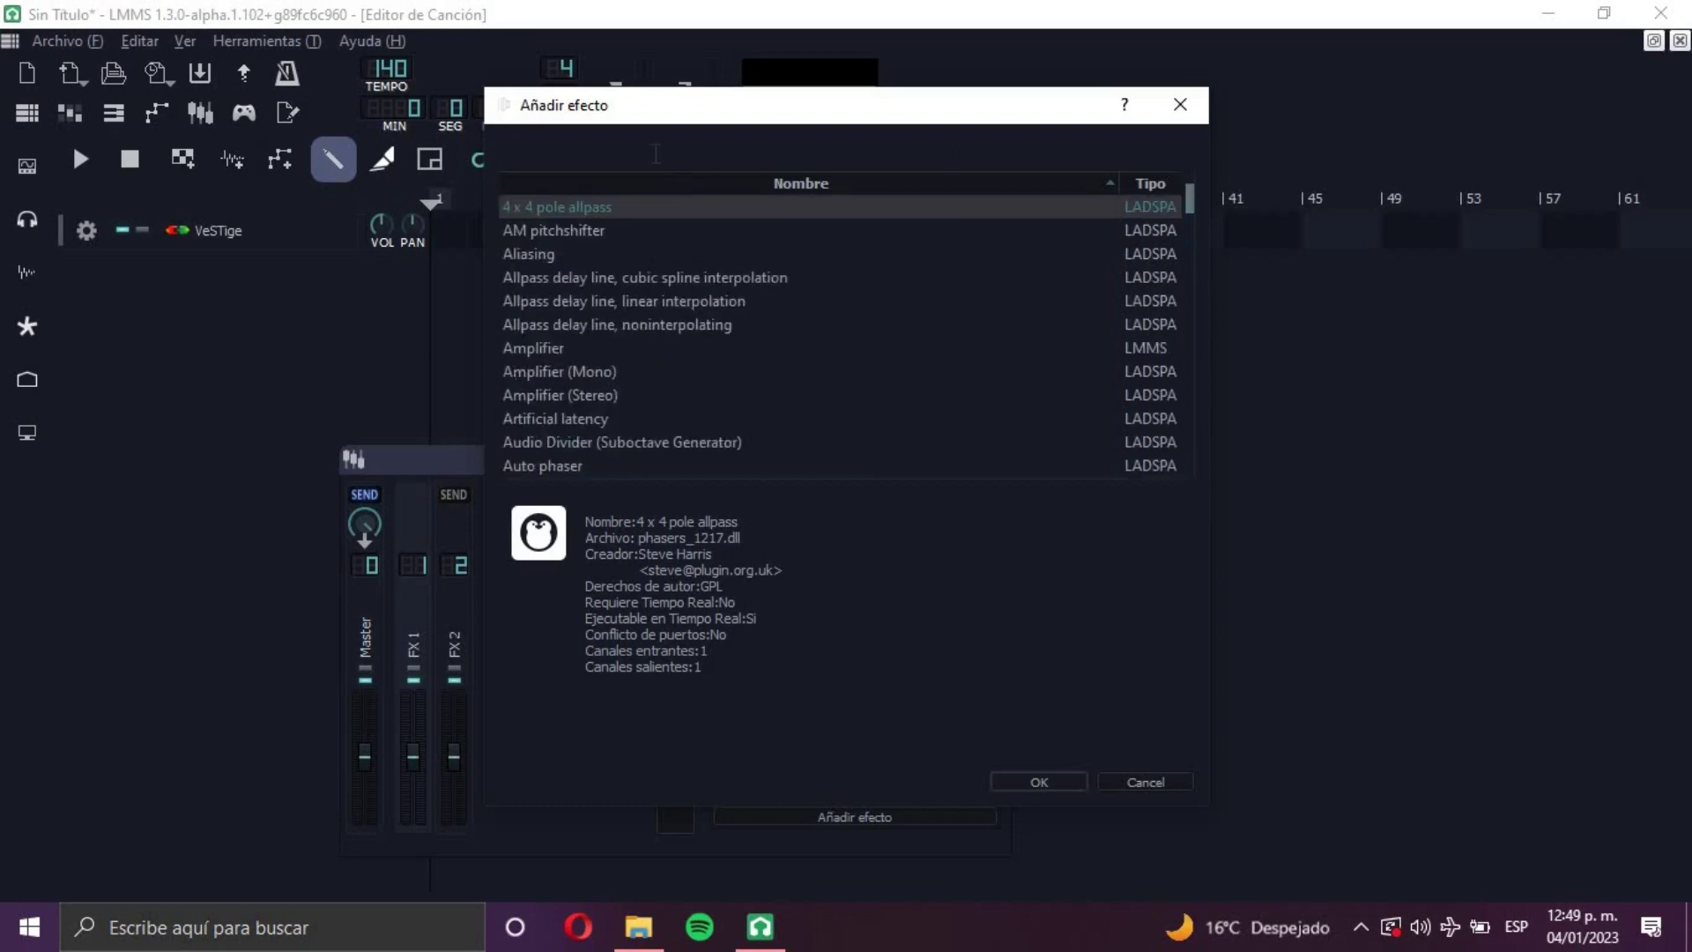
{"action": "left_click", "coordinate": [654, 147]}
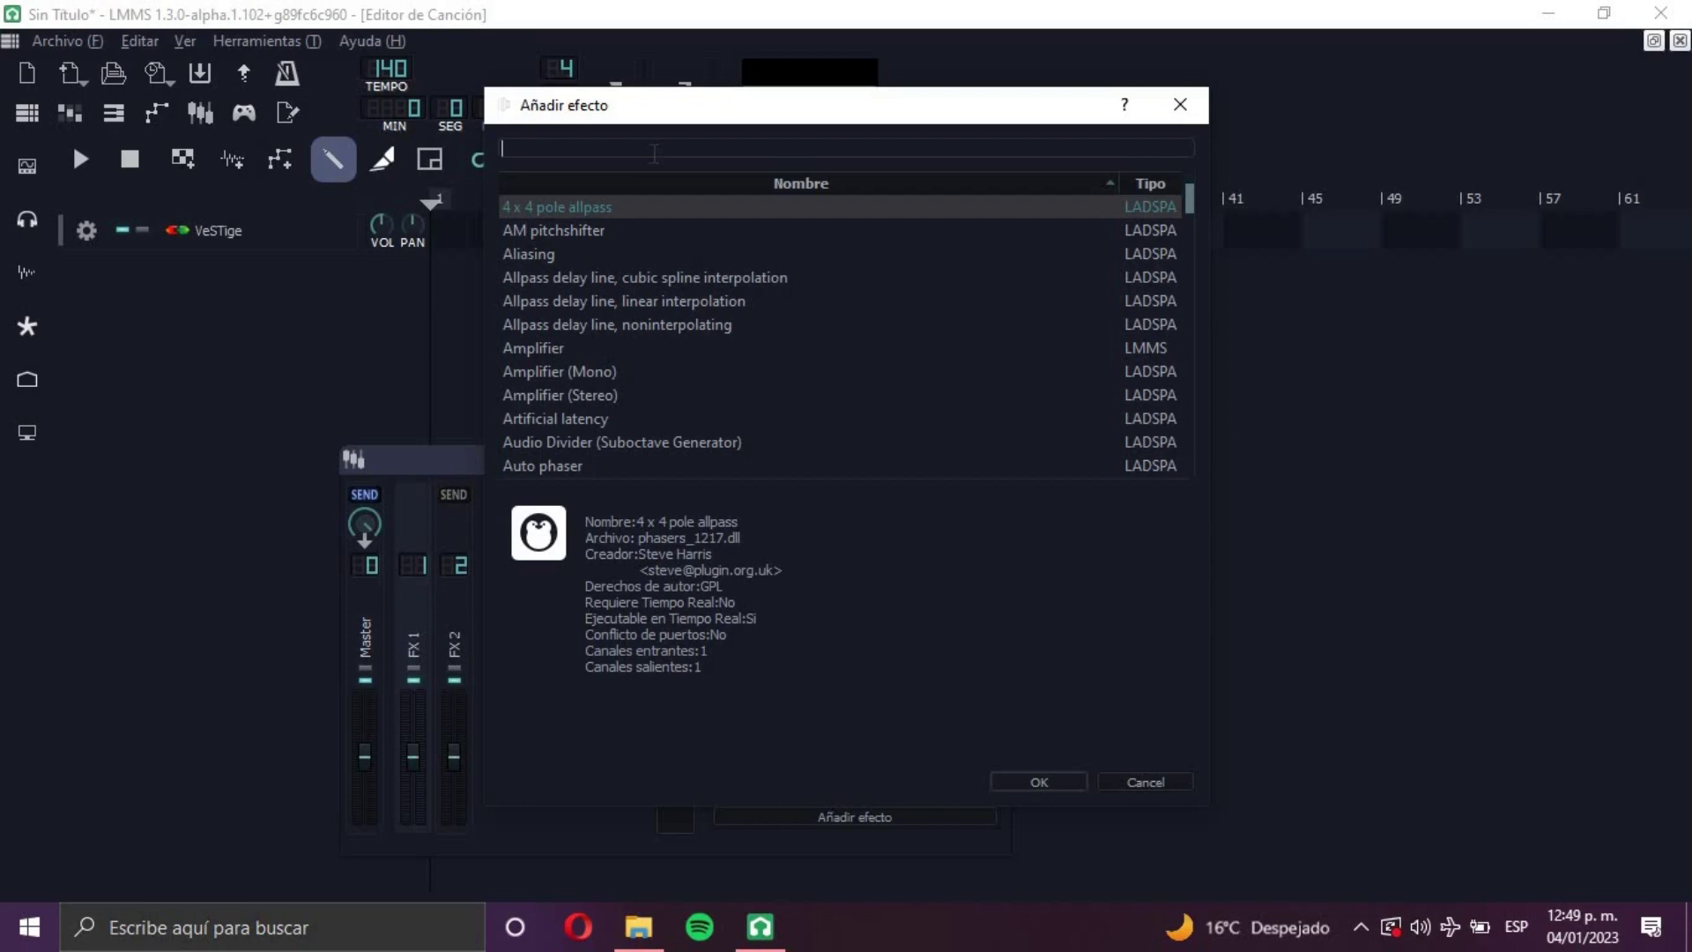
{"action": "type", "text": "youleand"}
{"action": "key", "text": "BackSpace"}
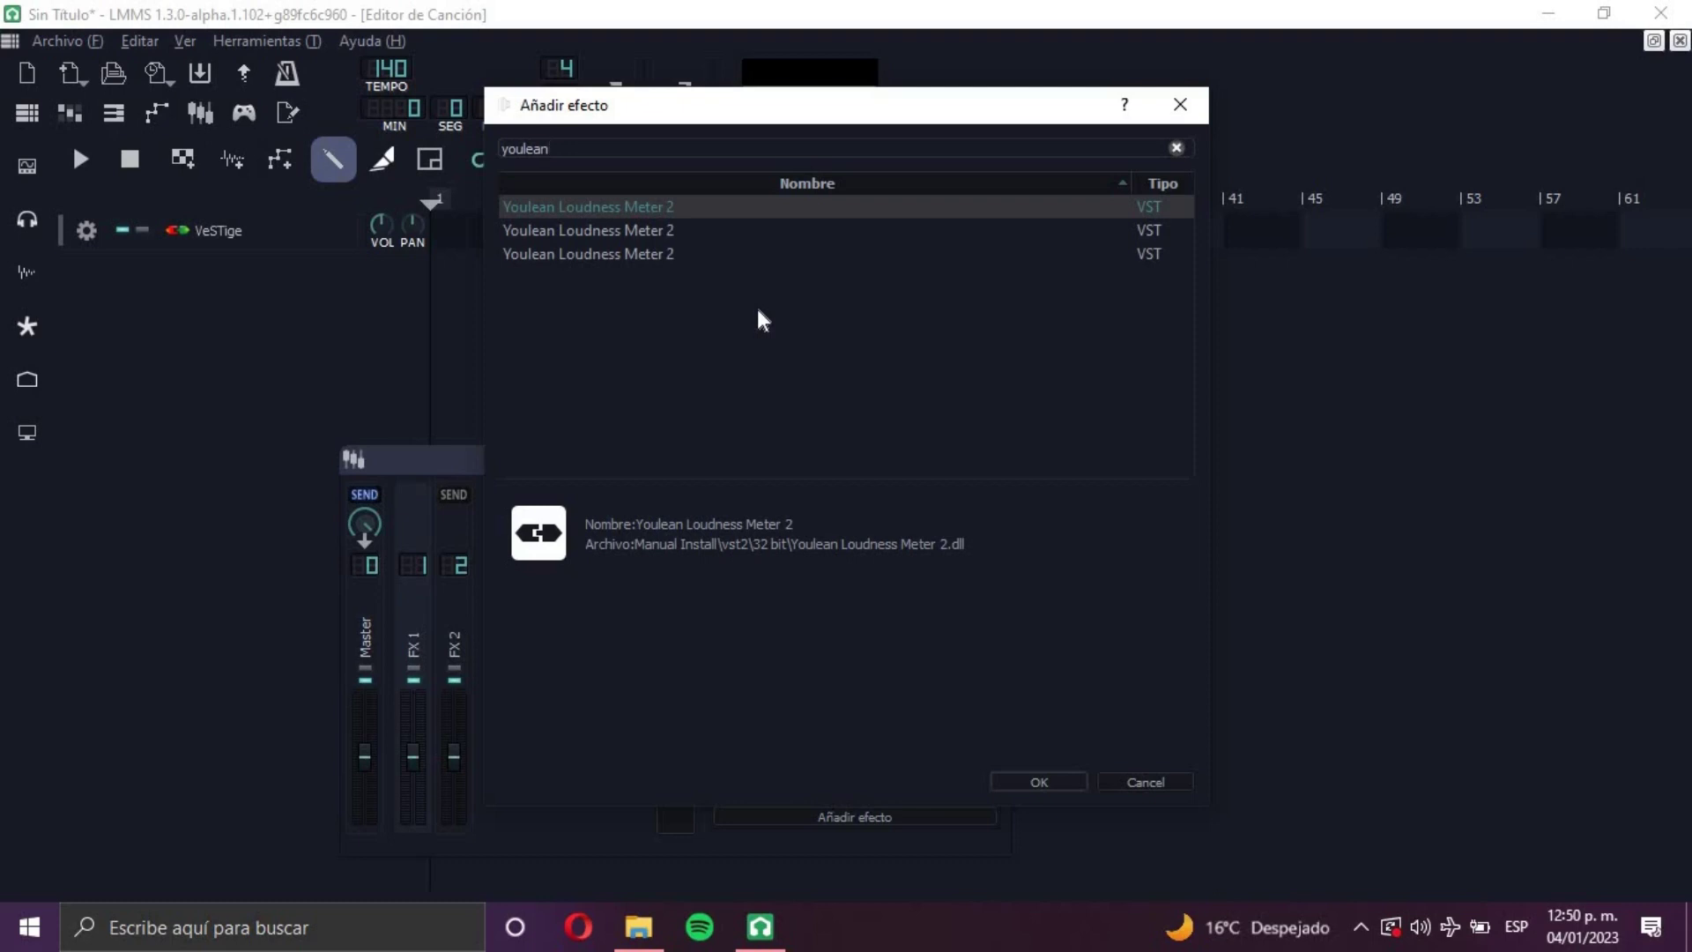
{"action": "left_click", "coordinate": [1048, 783]}
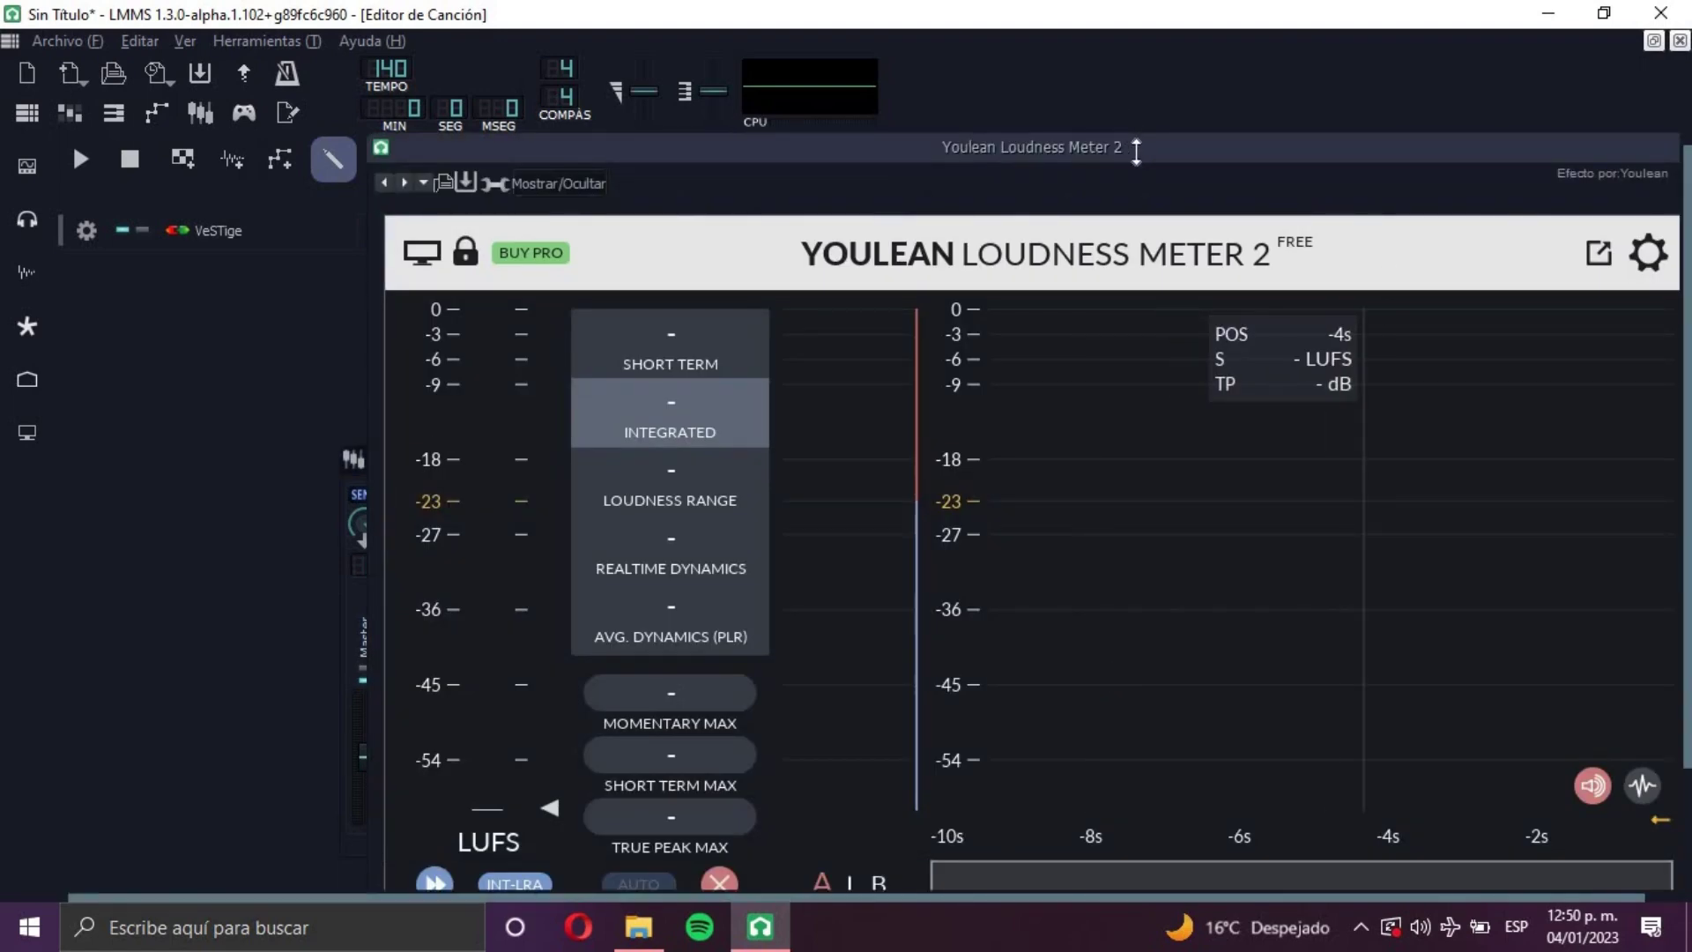
- Maximize and close the Youlean meter window, then close the Mezcladora FX and Song Editor windows
{"action": "double_click", "coordinate": [1145, 155]}
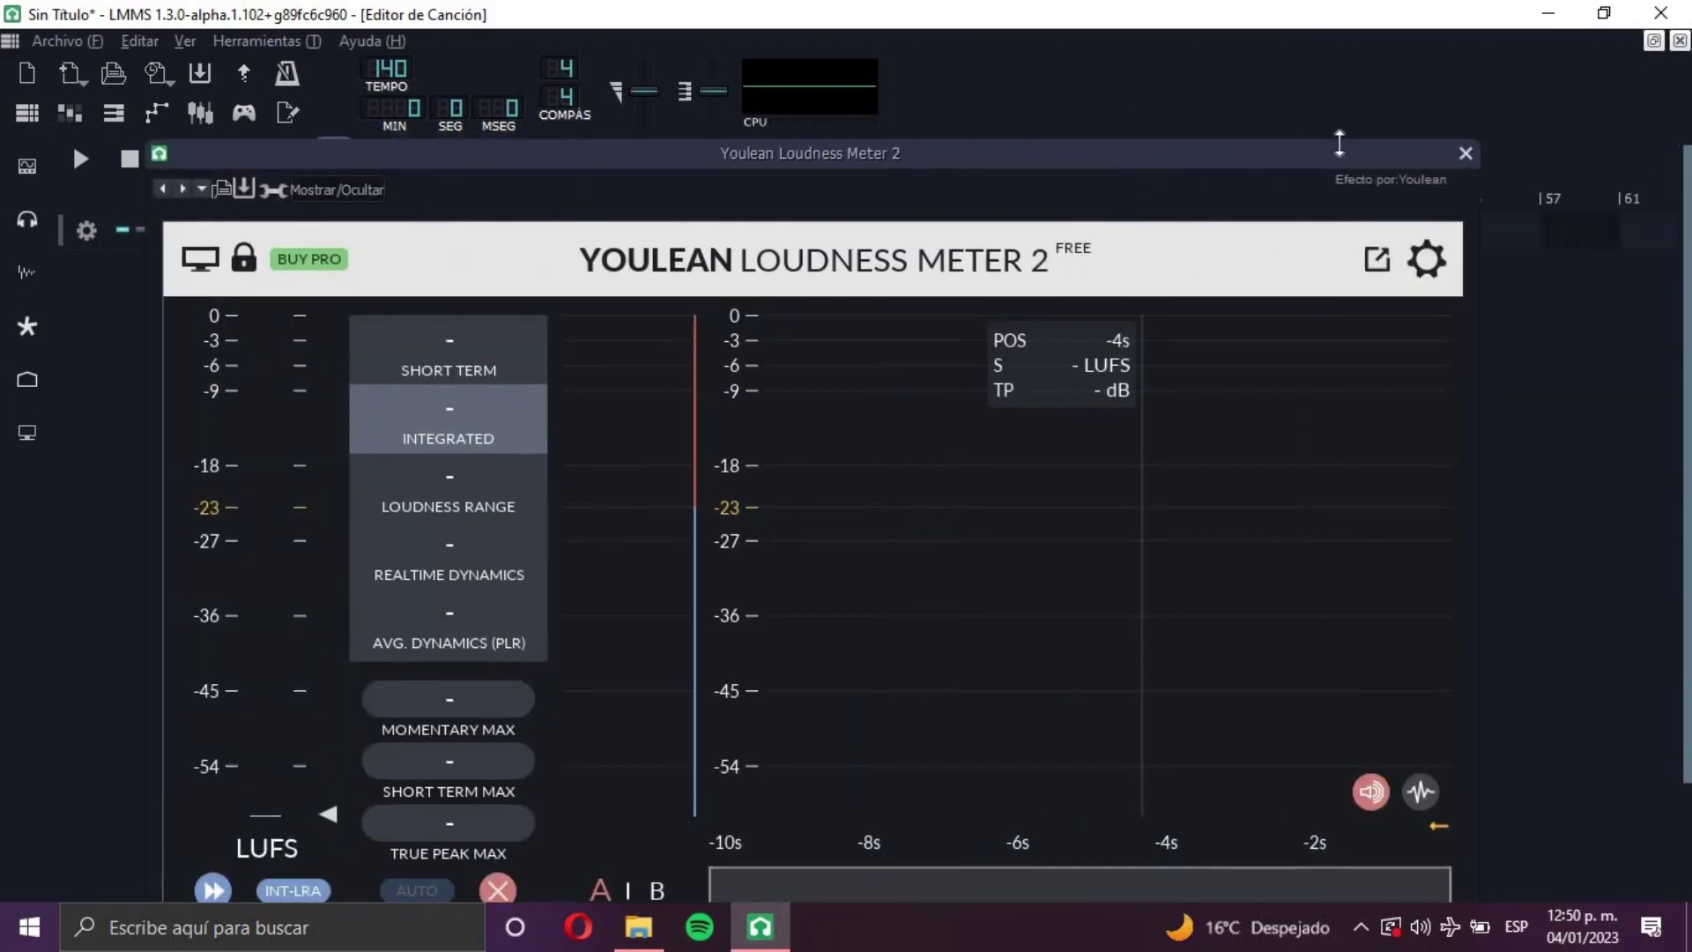
{"action": "left_click", "coordinate": [1468, 158]}
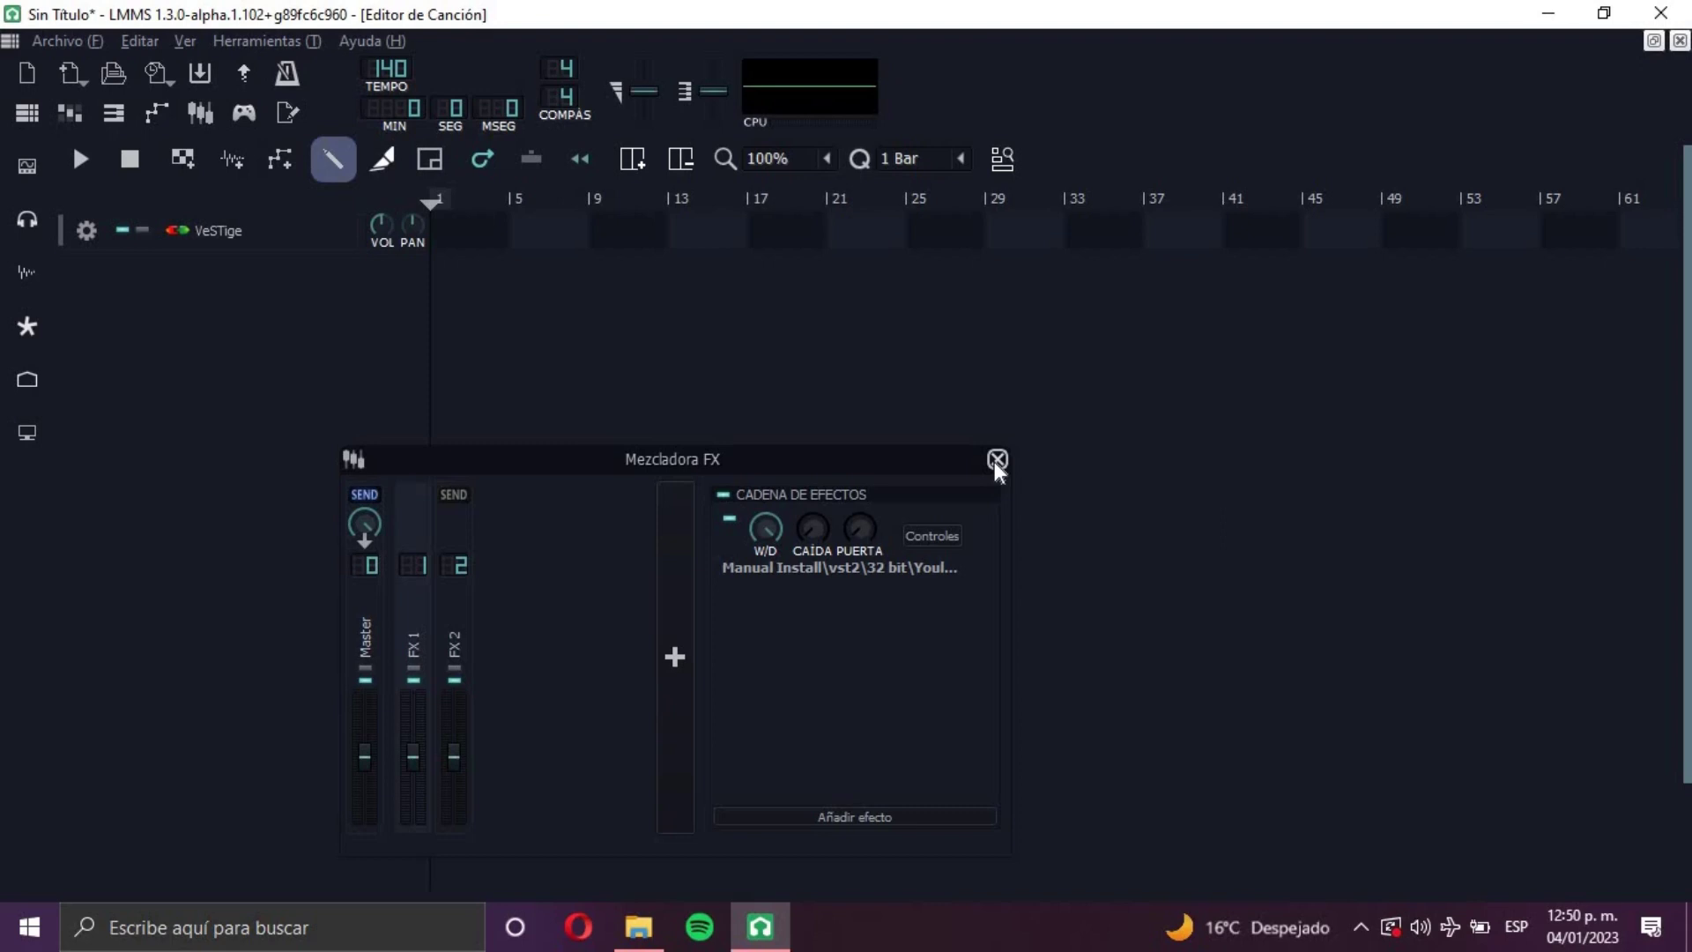
{"action": "left_click", "coordinate": [995, 458]}
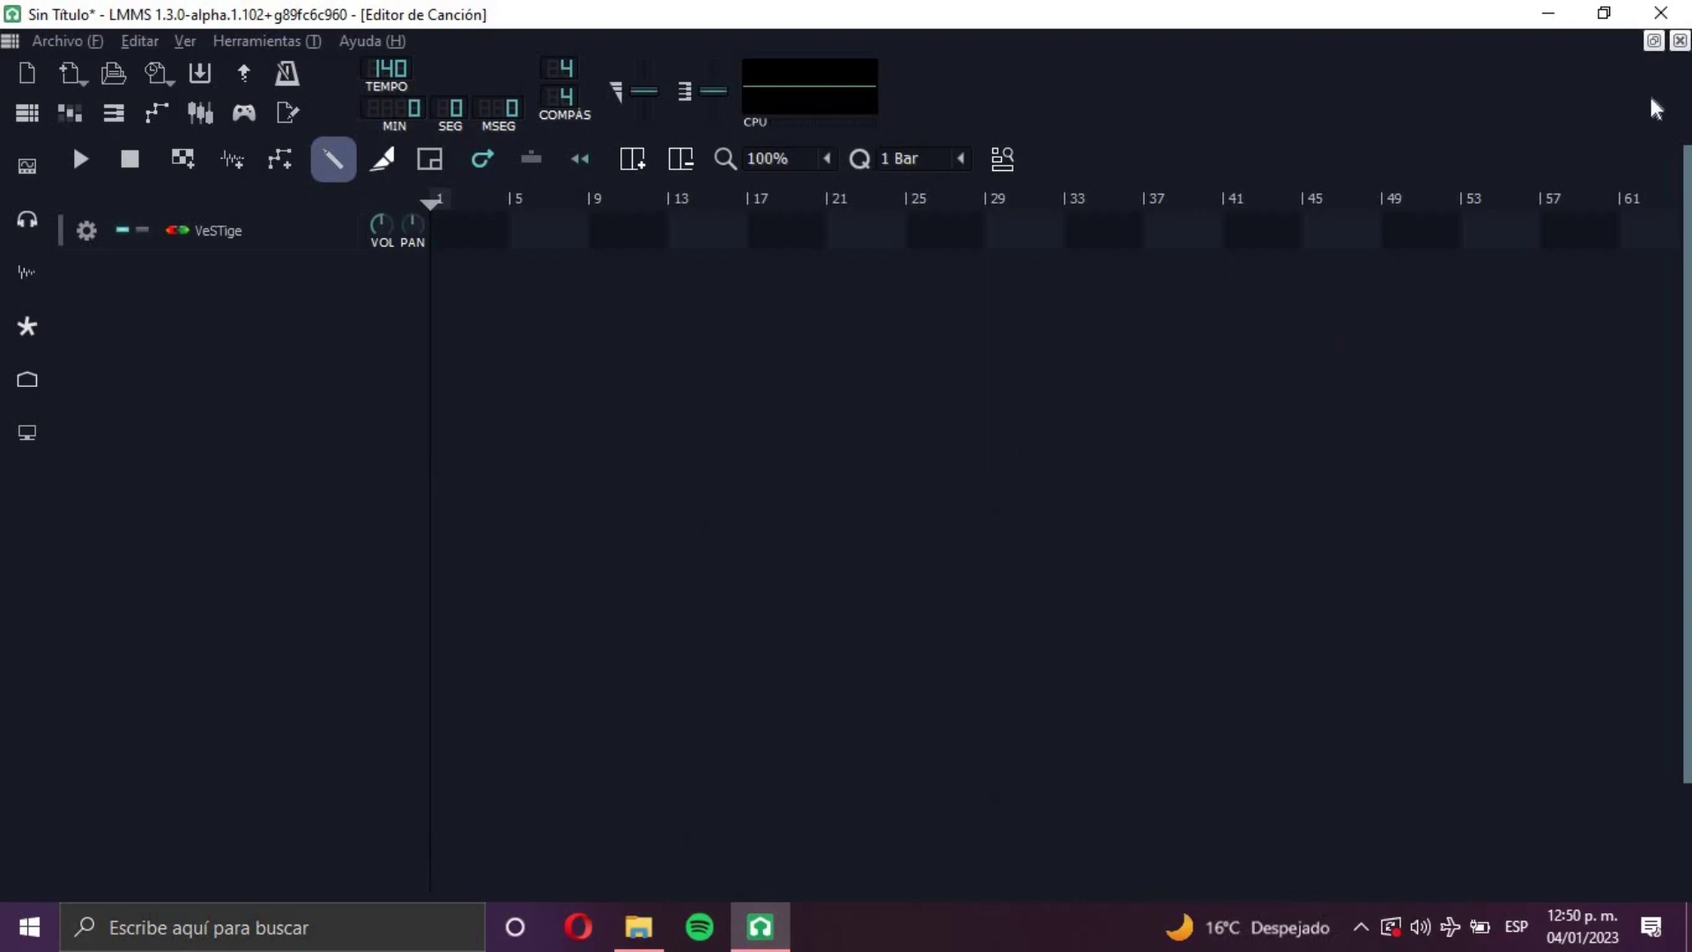
{"action": "left_click", "coordinate": [1679, 41]}
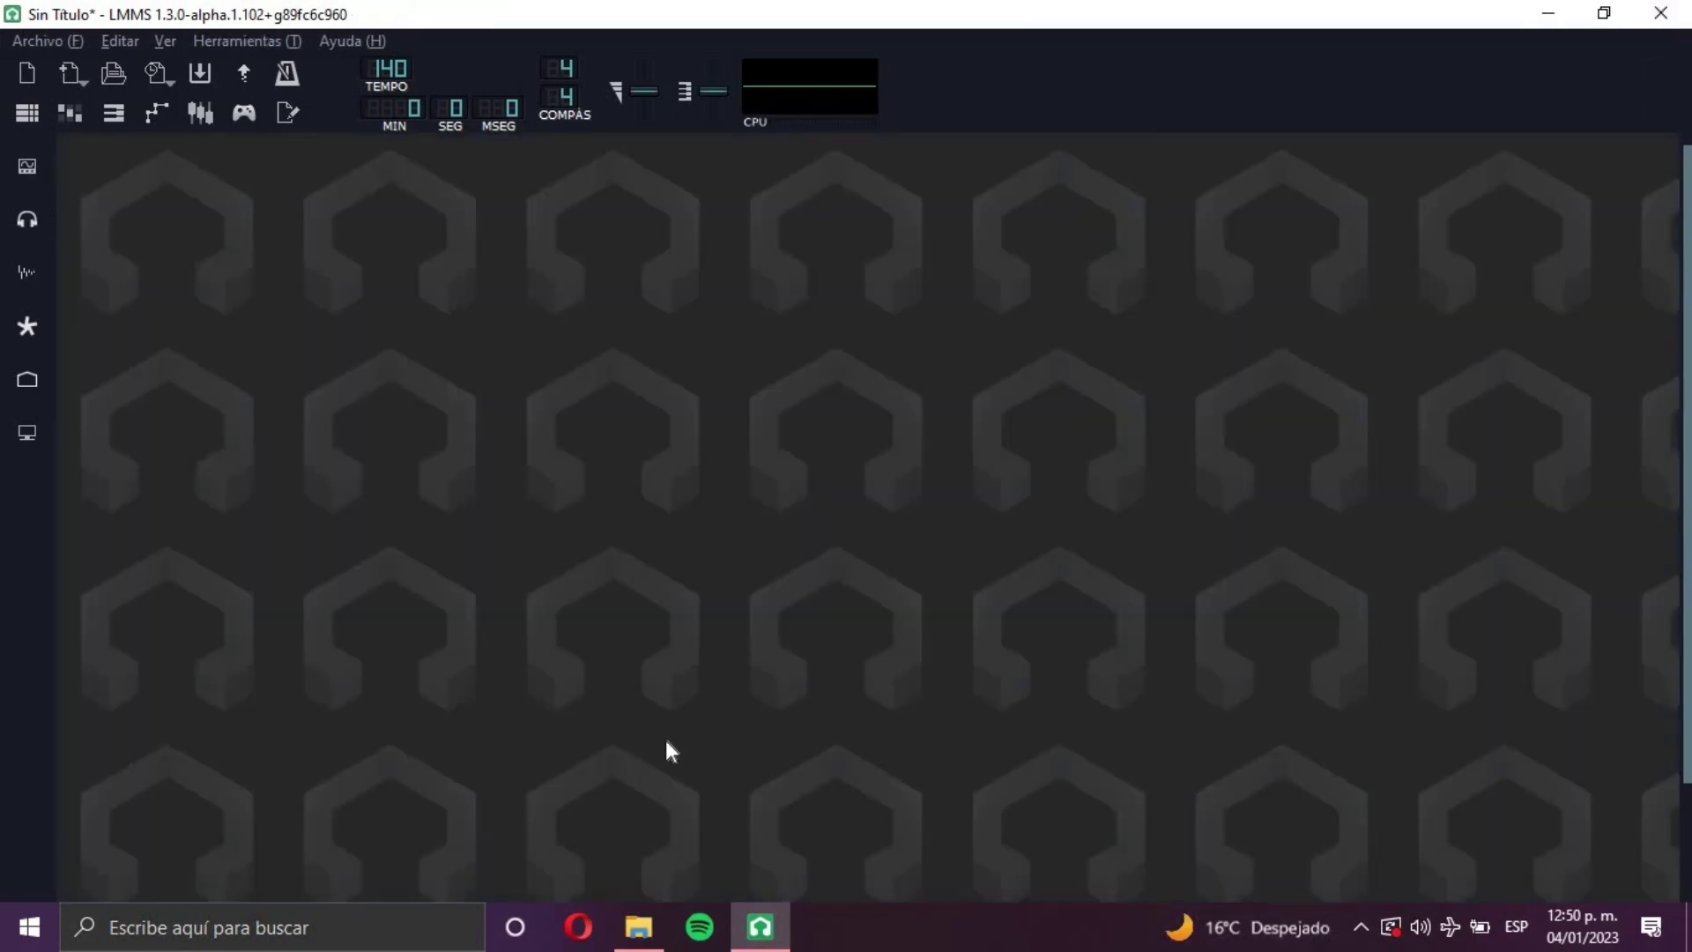